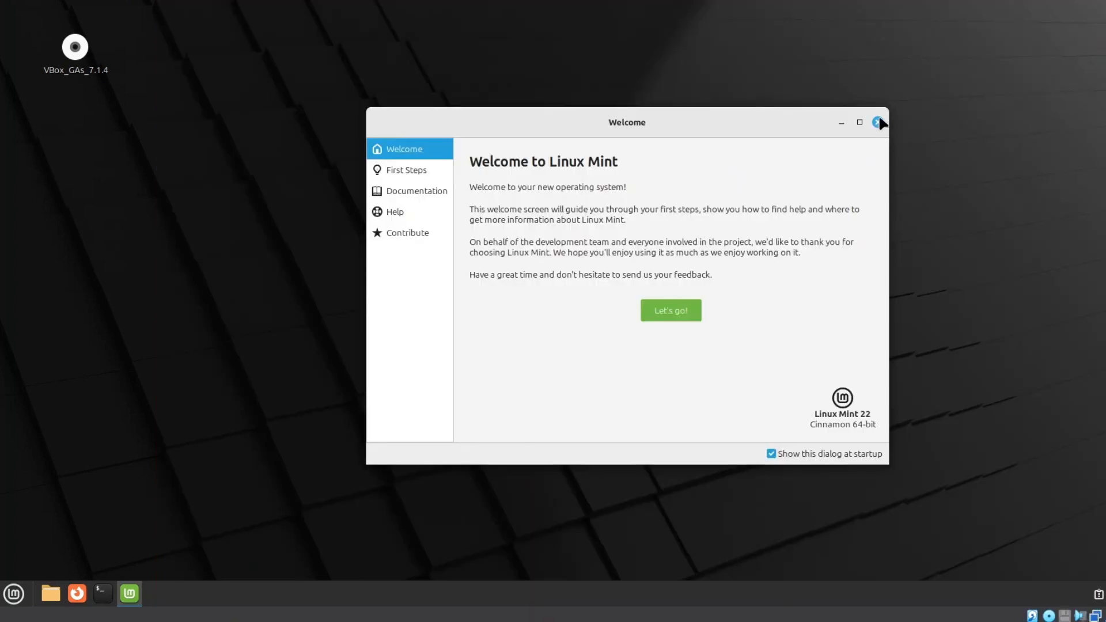
Step: Dismiss the welcome screens, accept switching Update Manager to a local mirror, and authenticate with the account password
{"action": "left_click", "coordinate": [882, 124]}
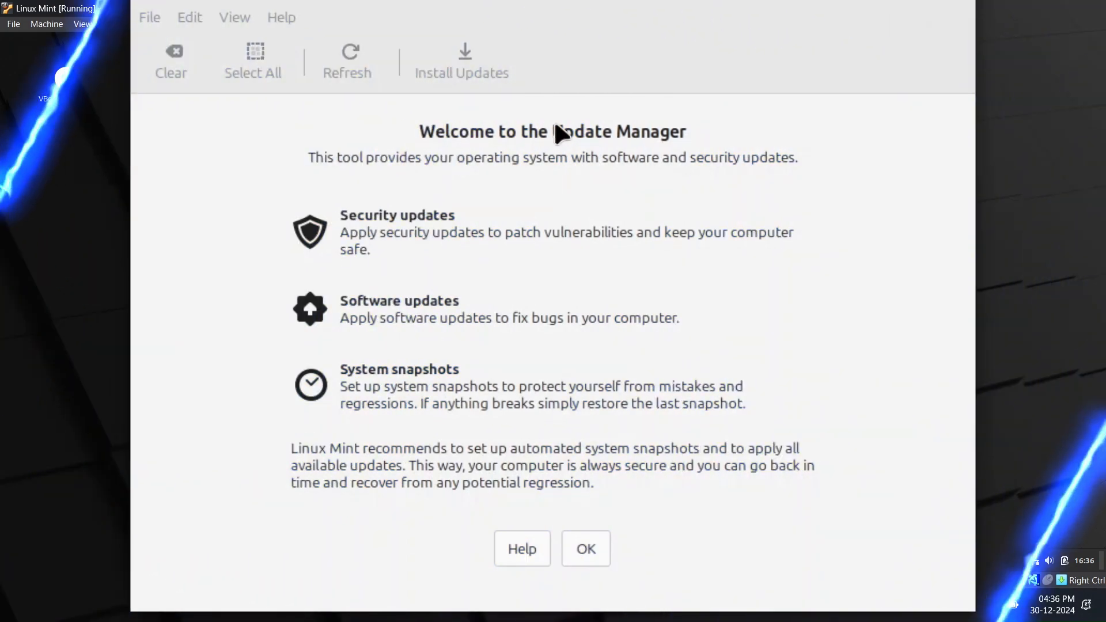
{"action": "left_click", "coordinate": [587, 551]}
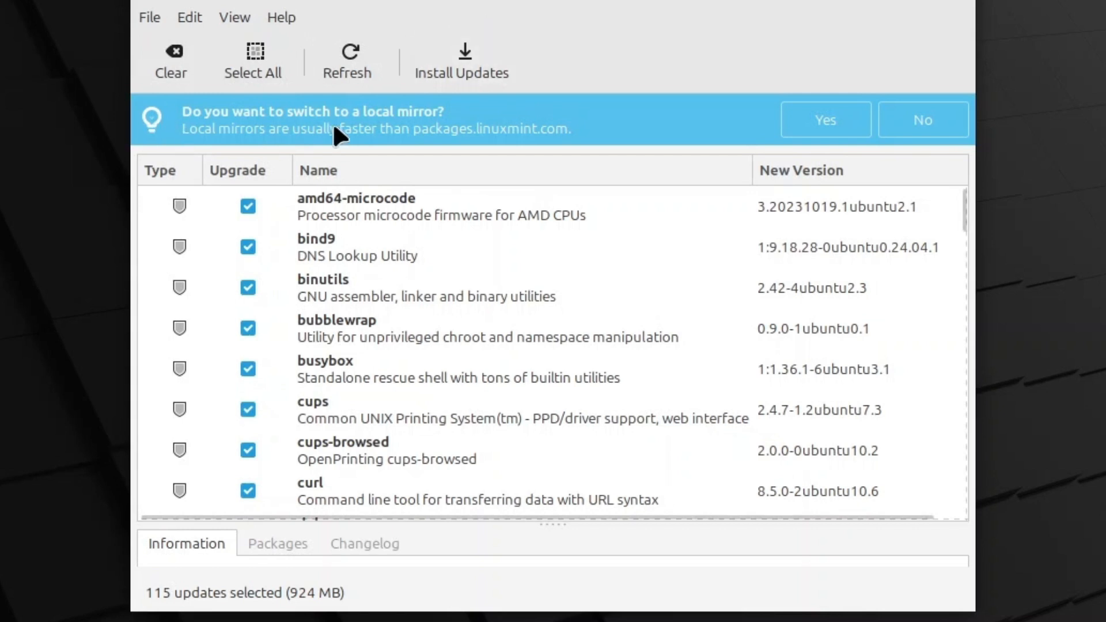
{"action": "left_click", "coordinate": [798, 128]}
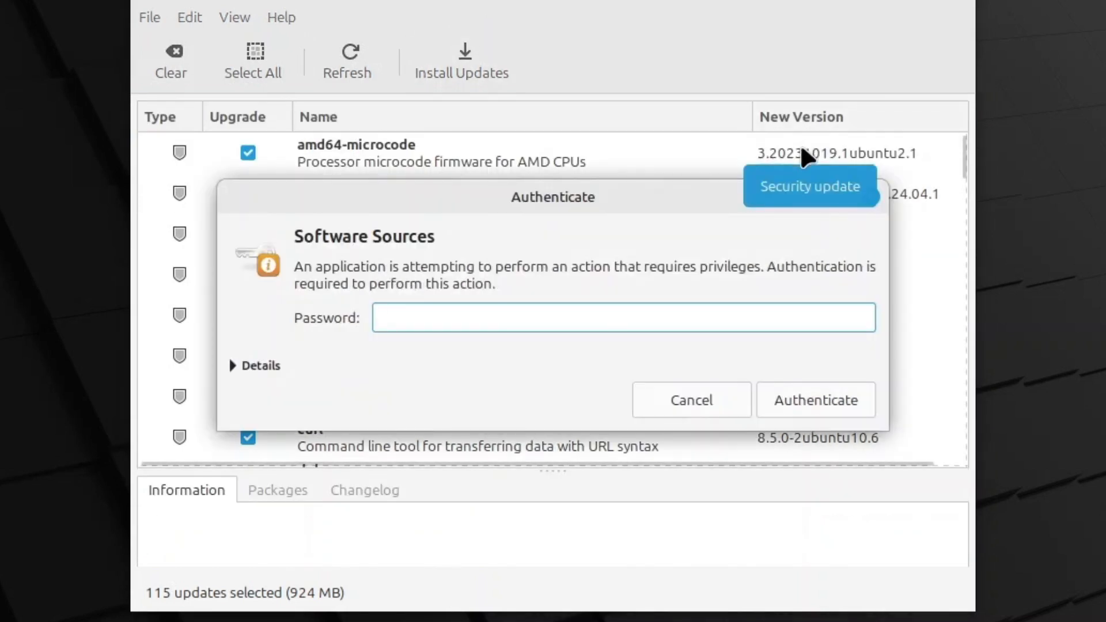
{"action": "type", "text": "••••••"}
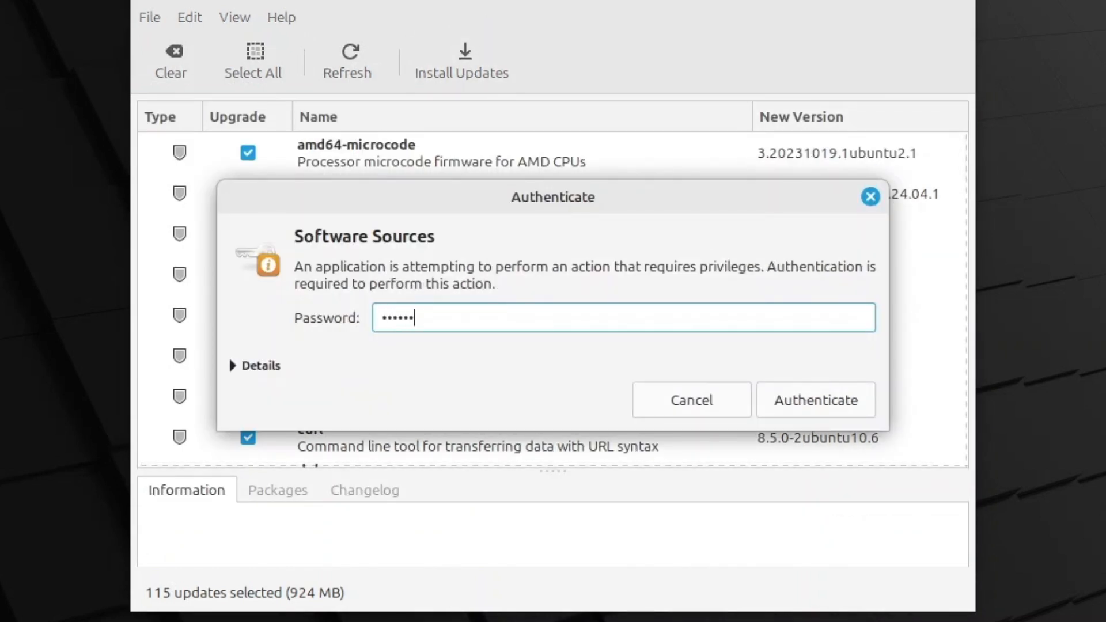
{"action": "type", "text": "••••"}
{"action": "left_click", "coordinate": [794, 400]}
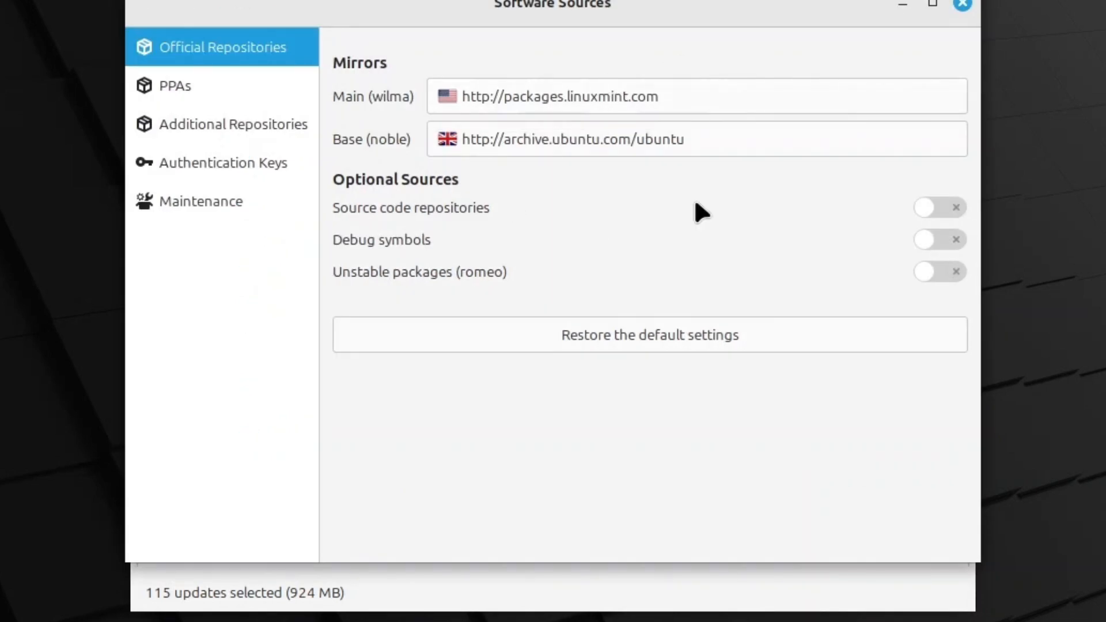
Step: Set the Main (wilma) mirror to NxtGen DataCenter
{"action": "left_click", "coordinate": [751, 95]}
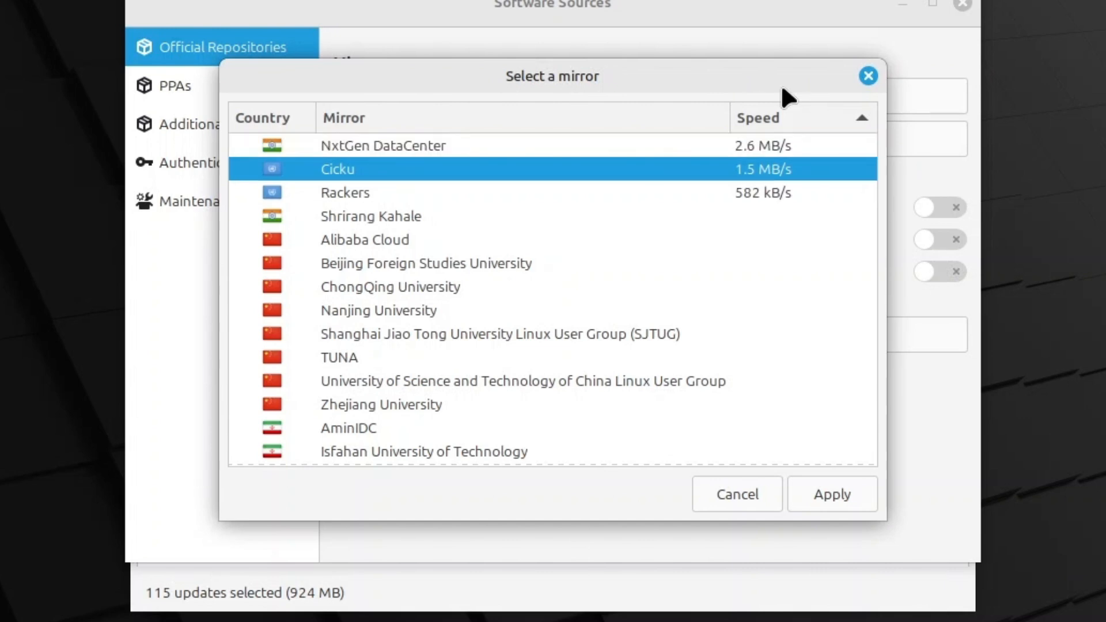
{"action": "left_click", "coordinate": [568, 145]}
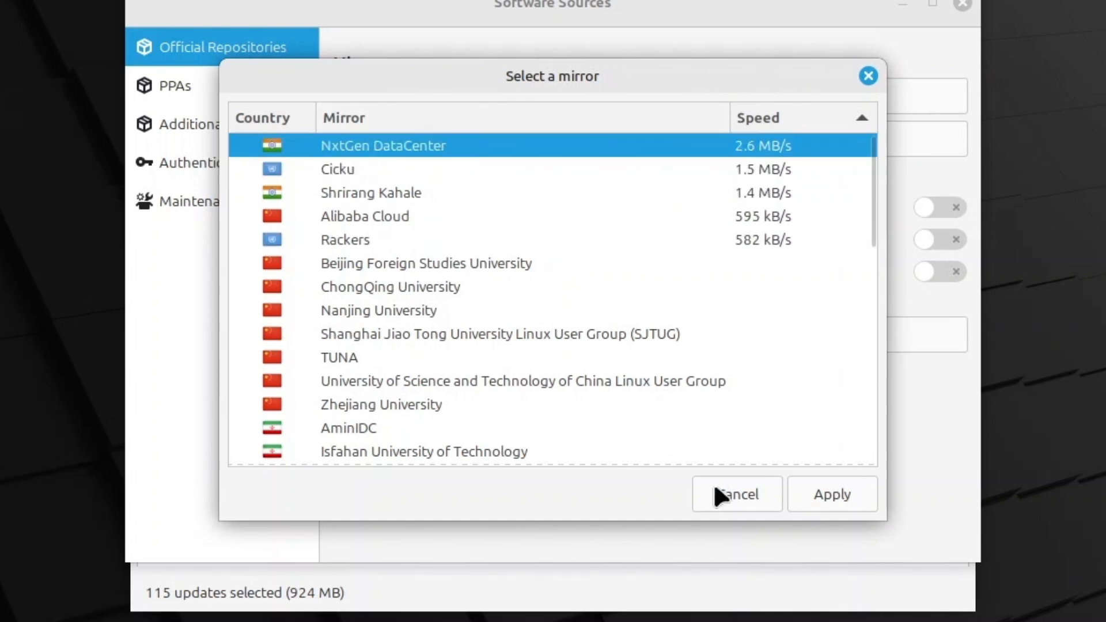
{"action": "left_click", "coordinate": [821, 494]}
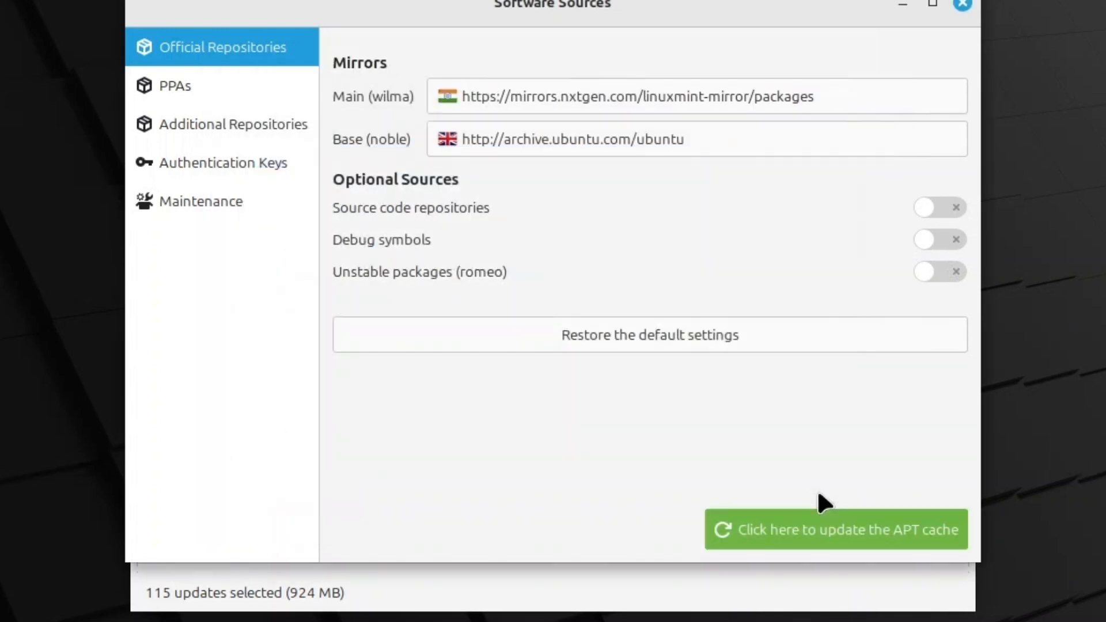
{"action": "left_click", "coordinate": [688, 138]}
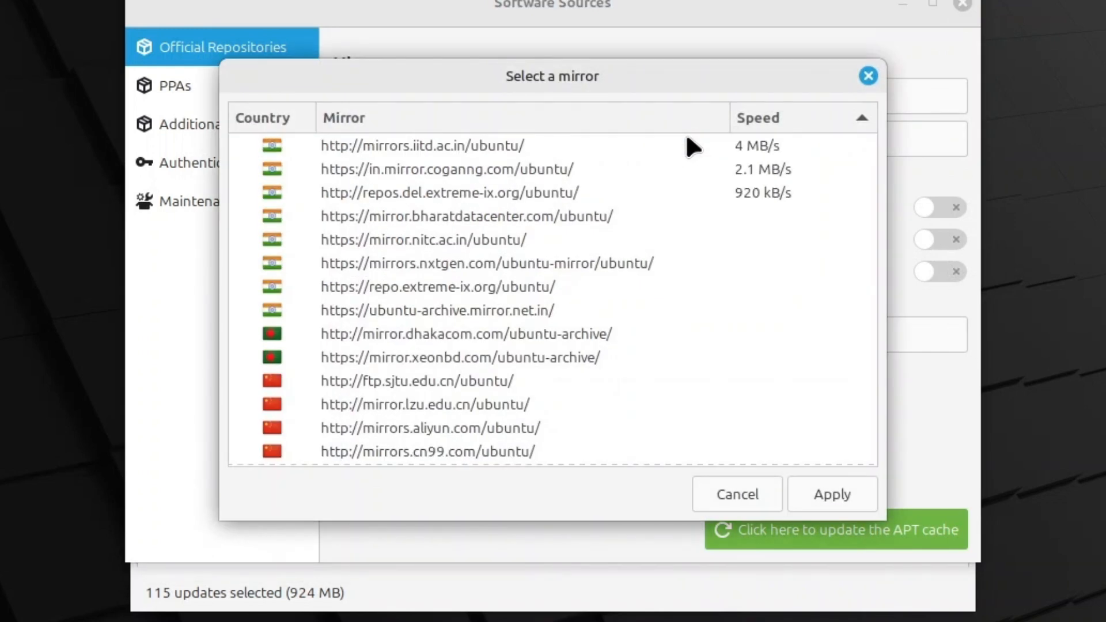
{"action": "left_click", "coordinate": [513, 145]}
{"action": "left_click", "coordinate": [476, 145]}
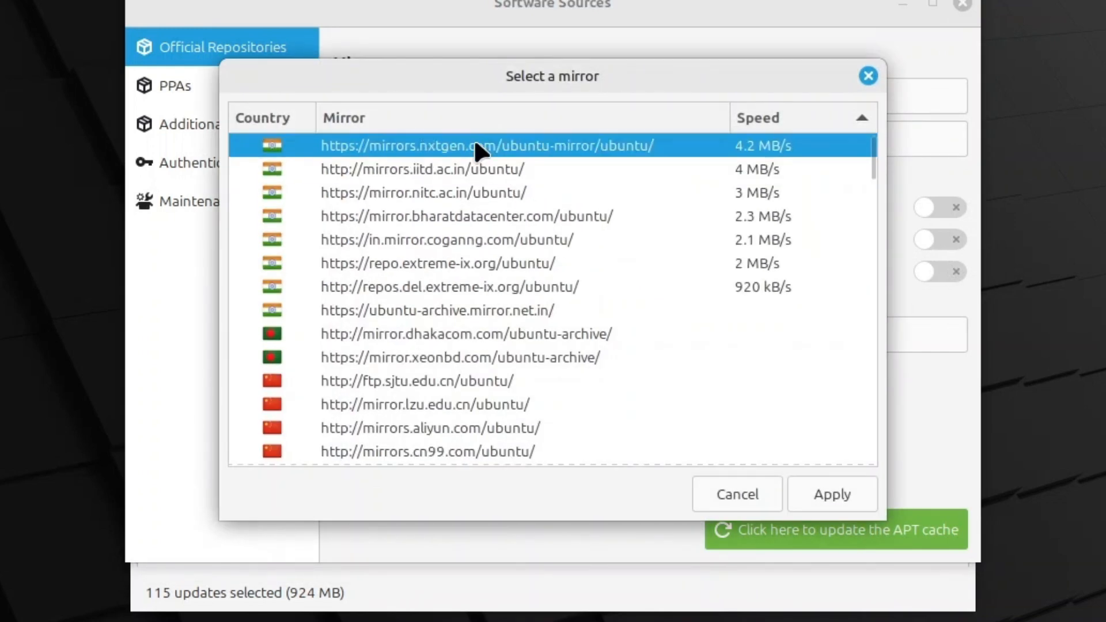
{"action": "left_click", "coordinate": [826, 494]}
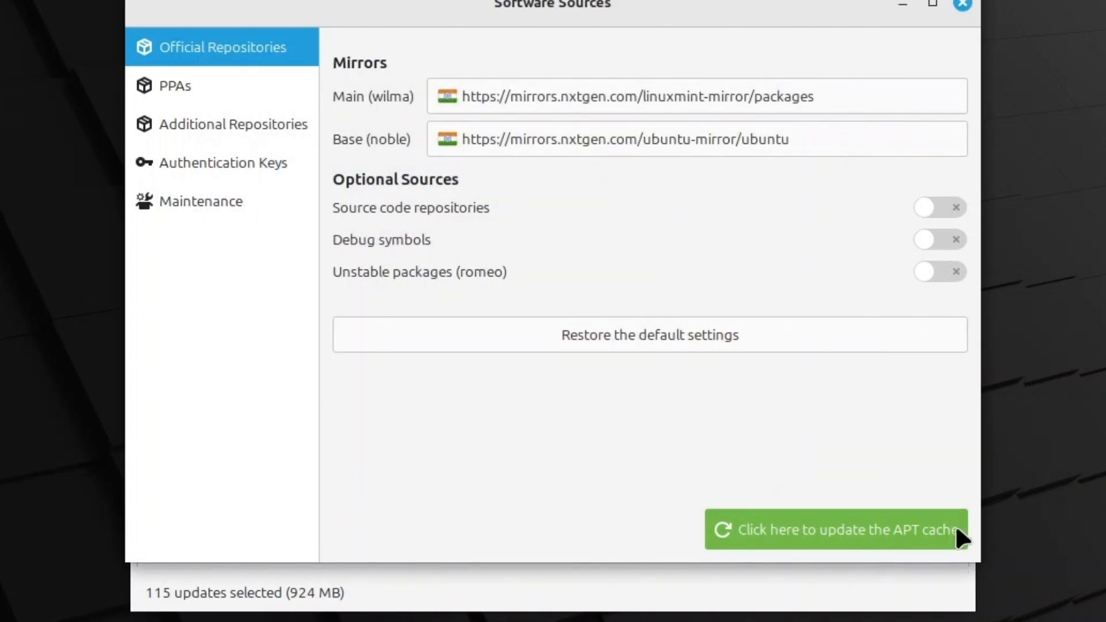
Step: Update the APT cache for the new mirrors and close Software Sources once it finishes
{"action": "left_click", "coordinate": [819, 531]}
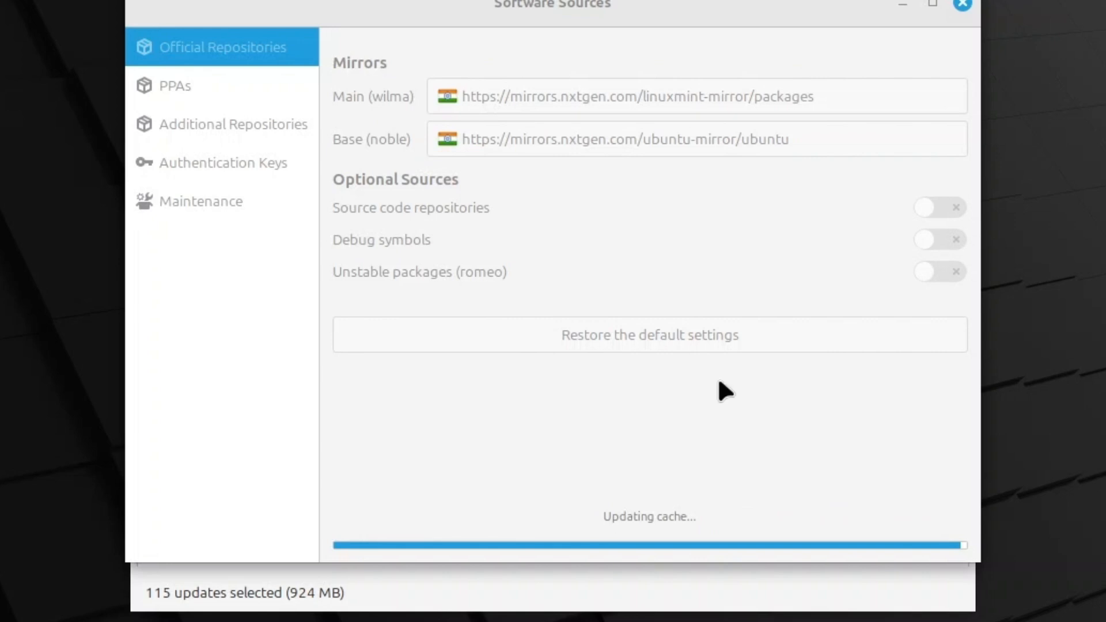
{"action": "left_click_drag", "start_coordinate": [674, 3], "coordinate": [78, 36]}
{"action": "left_click_drag", "start_coordinate": [735, 2], "coordinate": [1040, 4]}
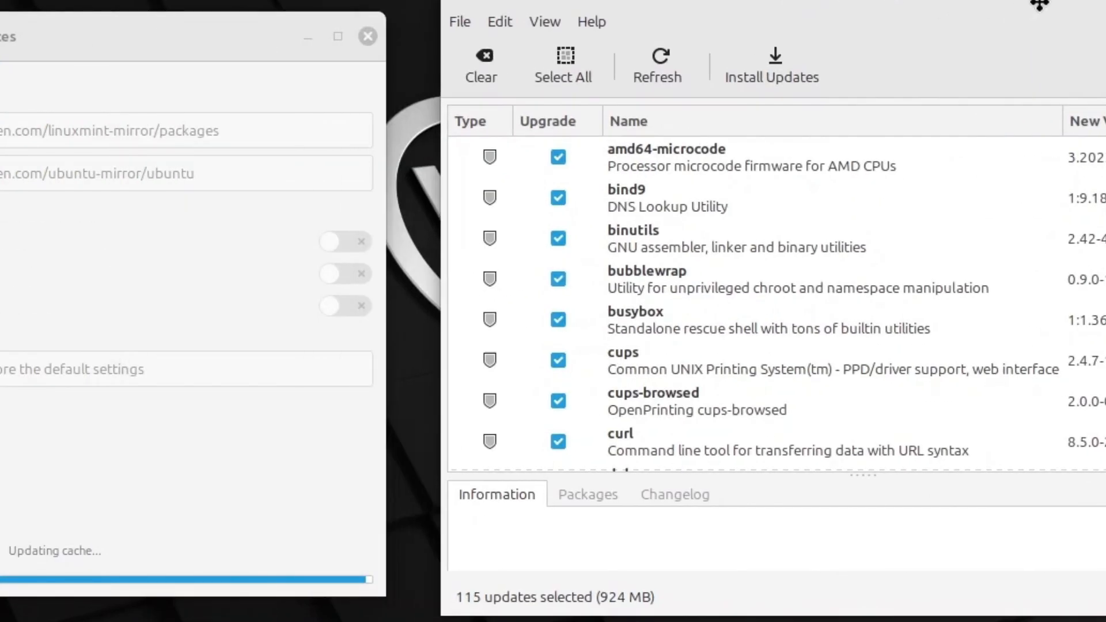
{"action": "left_click_drag", "start_coordinate": [165, 35], "coordinate": [264, 16]}
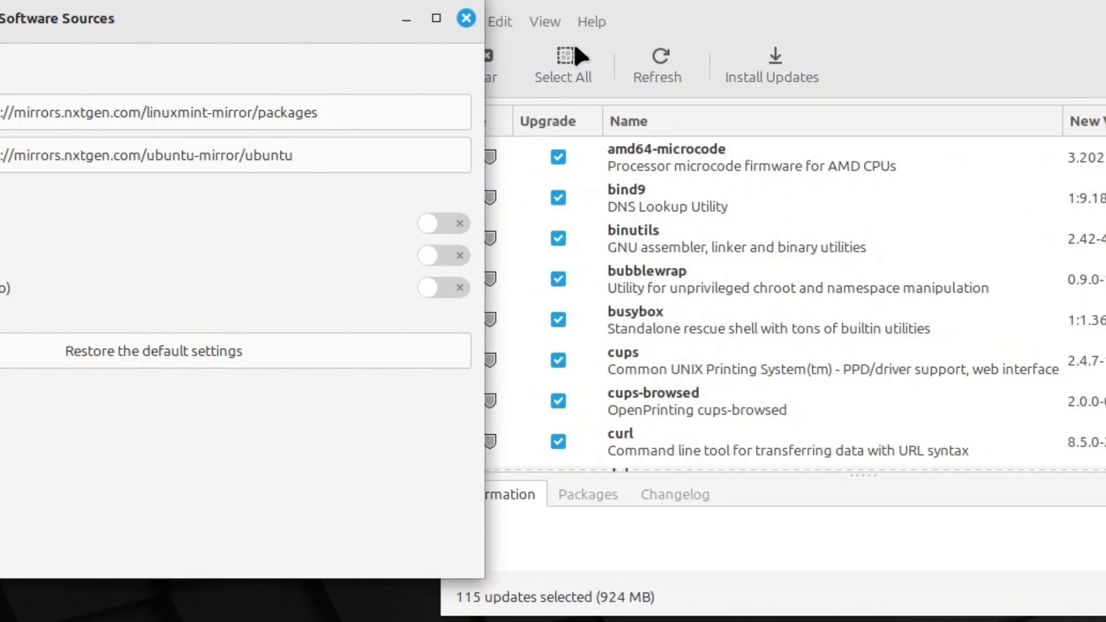
{"action": "left_click", "coordinate": [466, 18]}
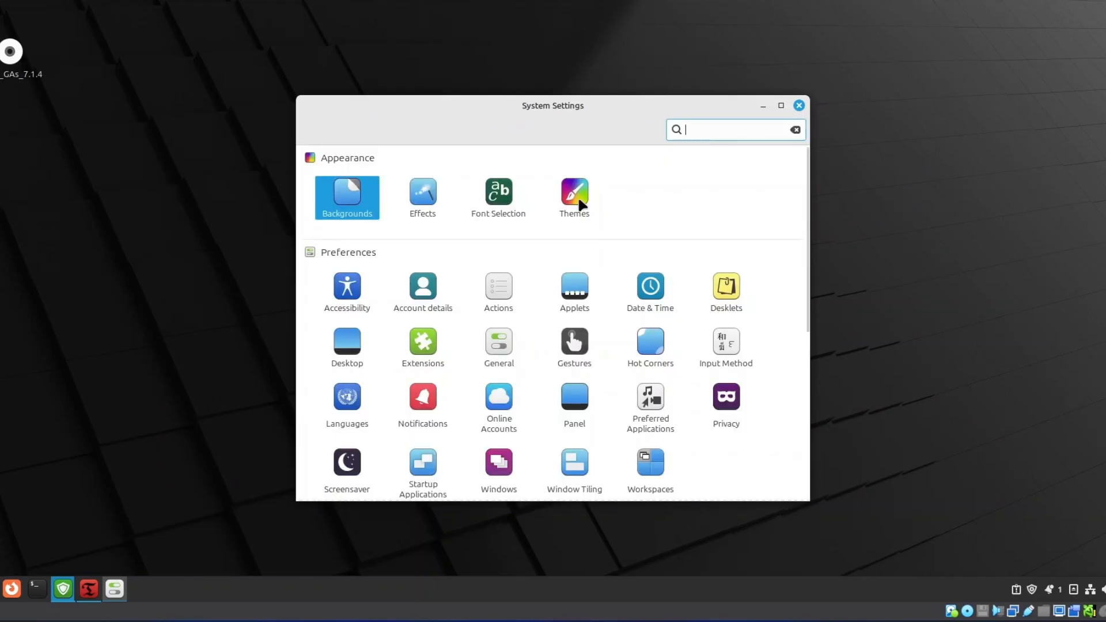
Step: Glance at the Themes page in System Settings, close it, and go through the Welcome app's First Steps page
{"action": "left_click", "coordinate": [578, 195]}
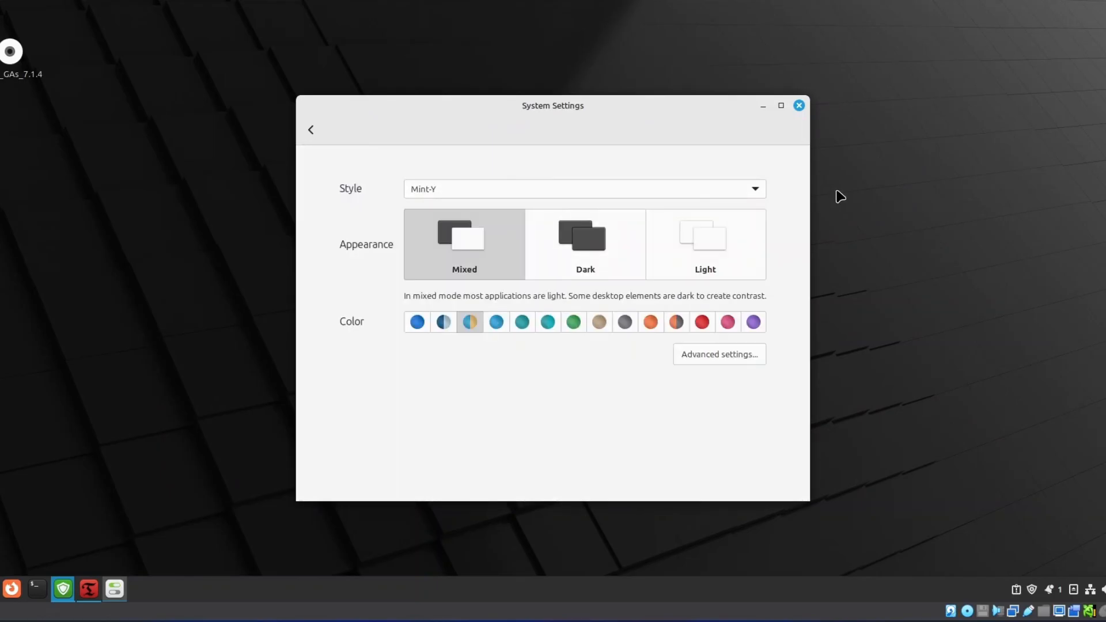
{"action": "left_click", "coordinate": [799, 105]}
{"action": "key", "text": "super"}
{"action": "type", "text": "welcol"}
{"action": "left_click", "coordinate": [175, 287]}
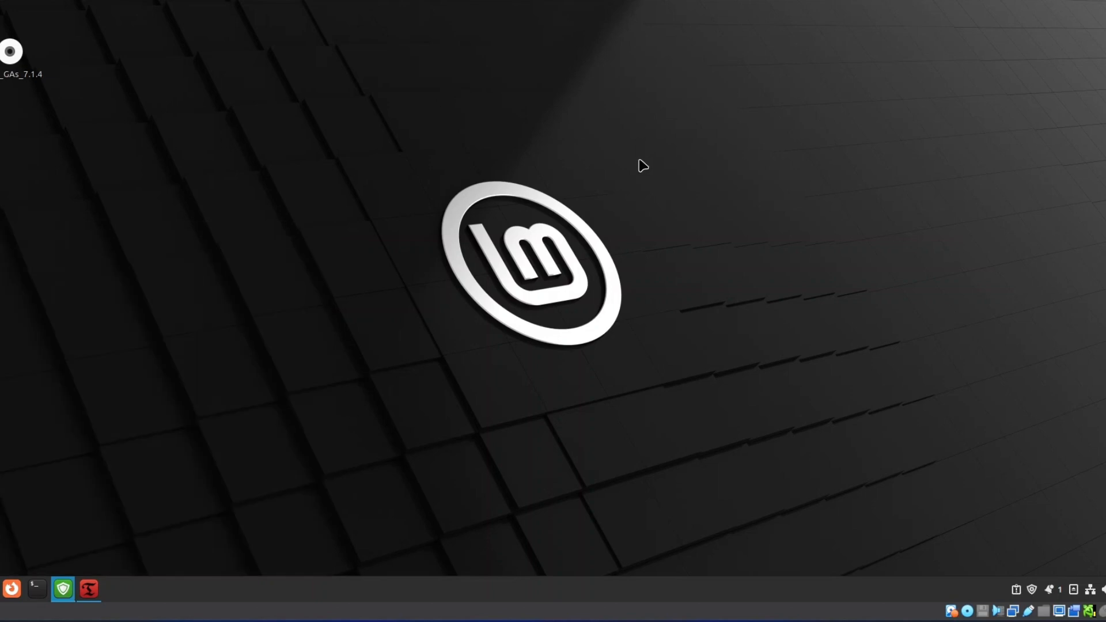
{"action": "left_click", "coordinate": [628, 206]}
{"action": "scroll", "coordinate": [558, 279], "scroll_direction": "down", "scroll_amount": 5}
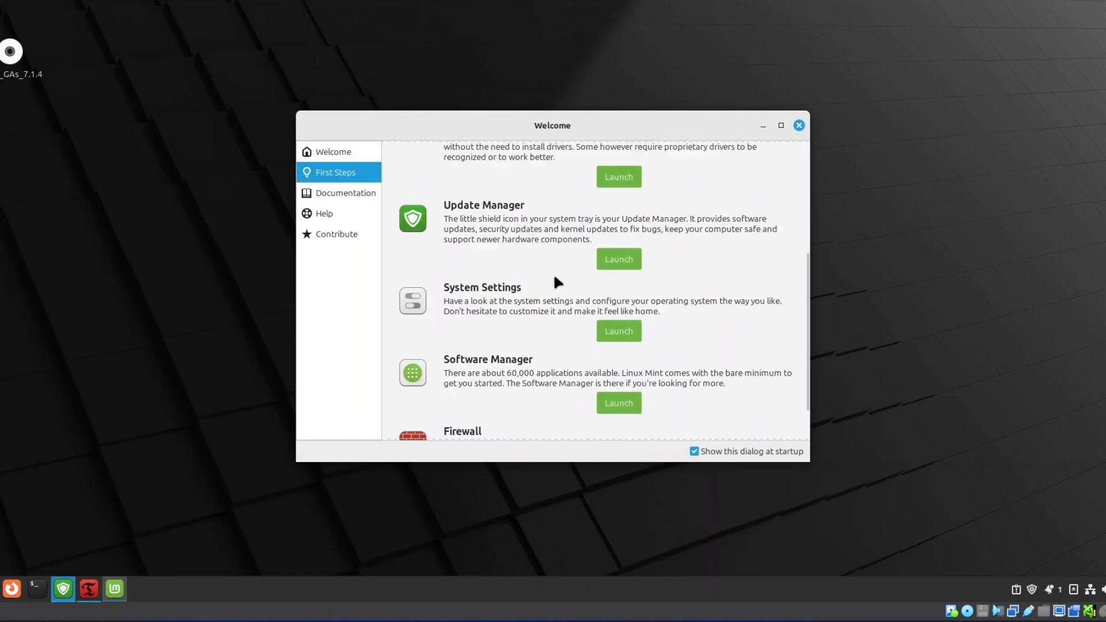
{"action": "scroll", "coordinate": [689, 215], "scroll_direction": "up", "scroll_amount": 5}
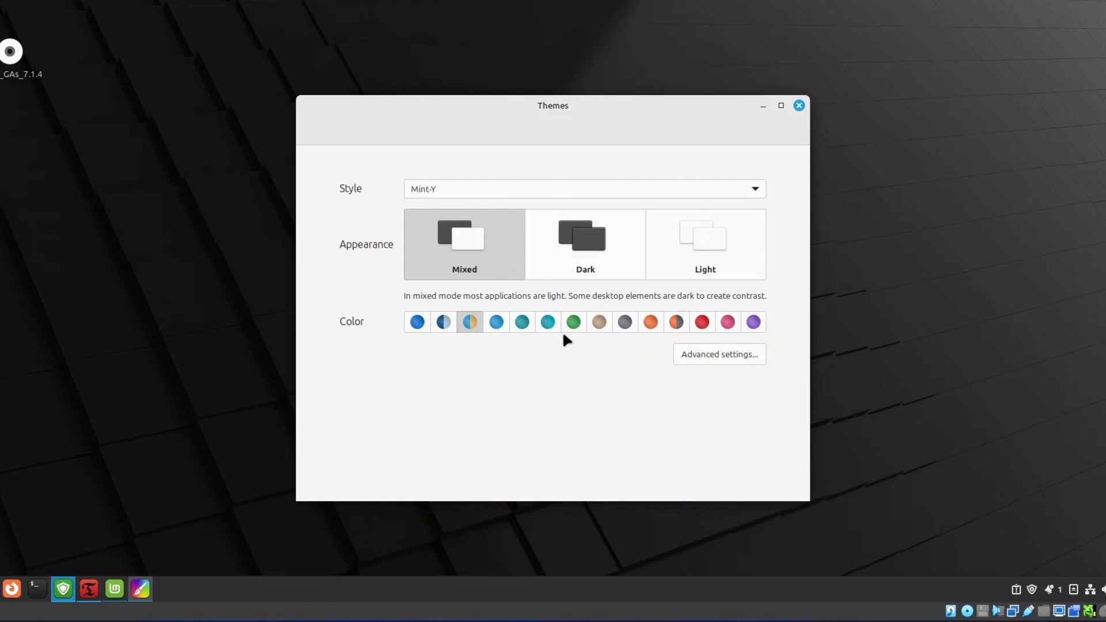
Step: Try the green, teal, orange and blue theme colors, and settle on purple
{"action": "left_click", "coordinate": [574, 322]}
{"action": "left_click", "coordinate": [548, 321]}
{"action": "left_click", "coordinate": [651, 322]}
{"action": "left_click", "coordinate": [418, 322]}
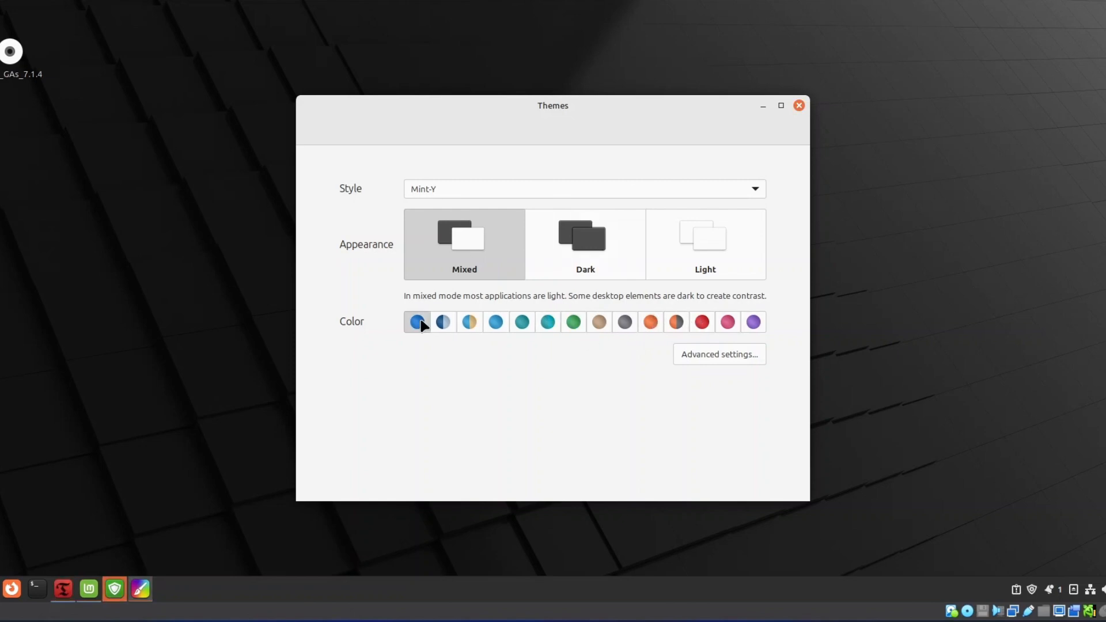
{"action": "left_click", "coordinate": [753, 321]}
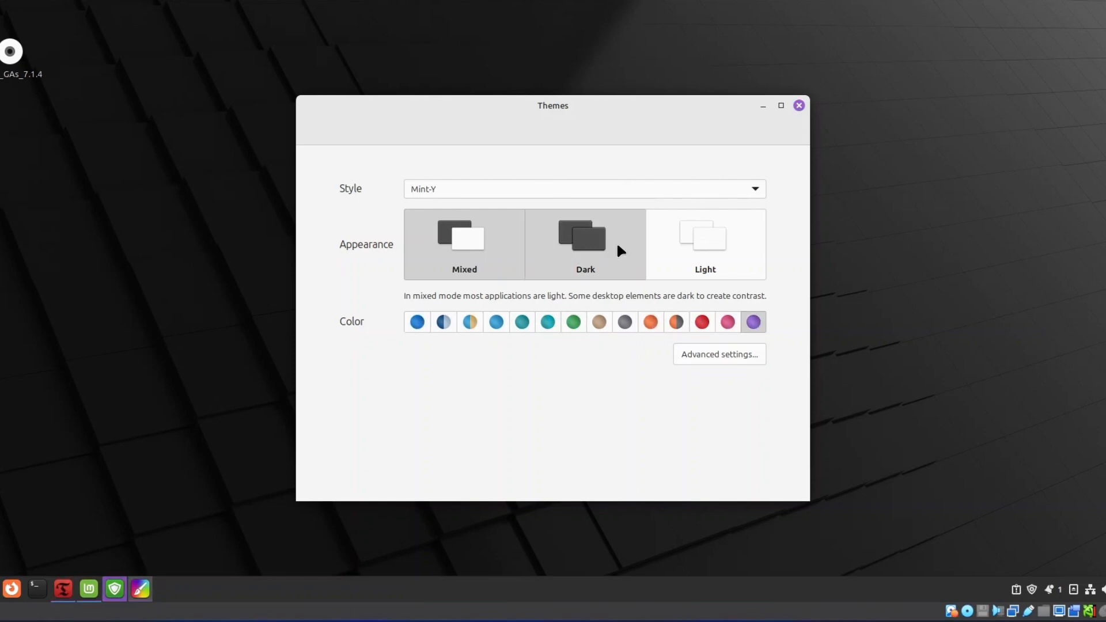
Step: Try the Dark, Light and Mixed appearances of the Mint-Y style, ending on Dark
{"action": "left_click", "coordinate": [619, 249]}
{"action": "left_click", "coordinate": [721, 254]}
{"action": "left_click", "coordinate": [464, 261]}
{"action": "left_click", "coordinate": [585, 253]}
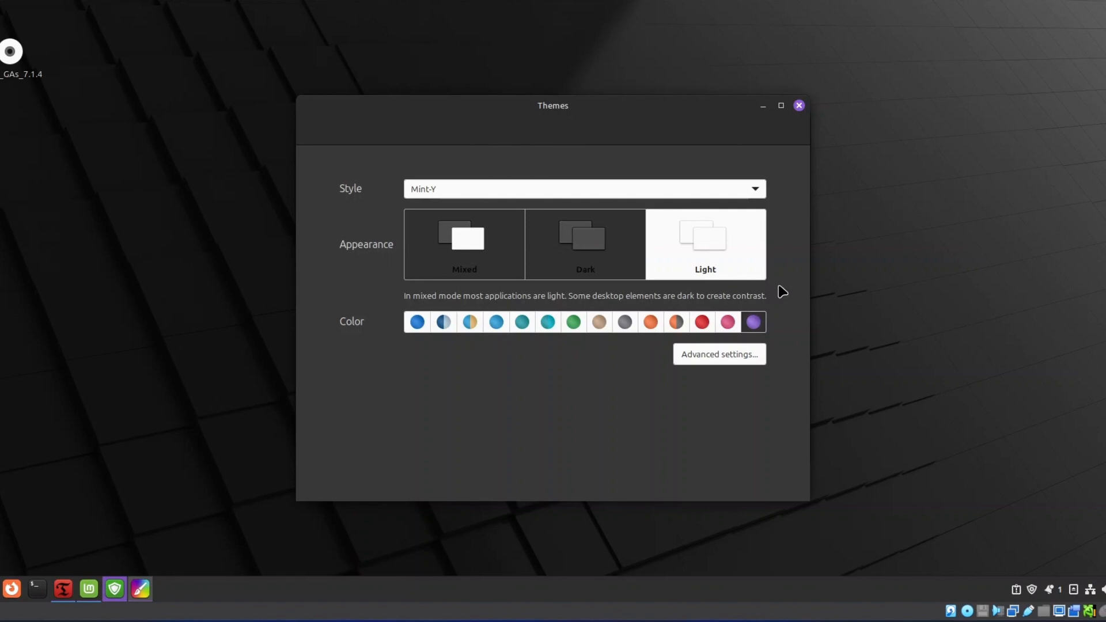
Step: Reopen the Themes settings and set the style to Mint-X
{"action": "left_click", "coordinate": [799, 106]}
{"action": "left_click", "coordinate": [628, 203]}
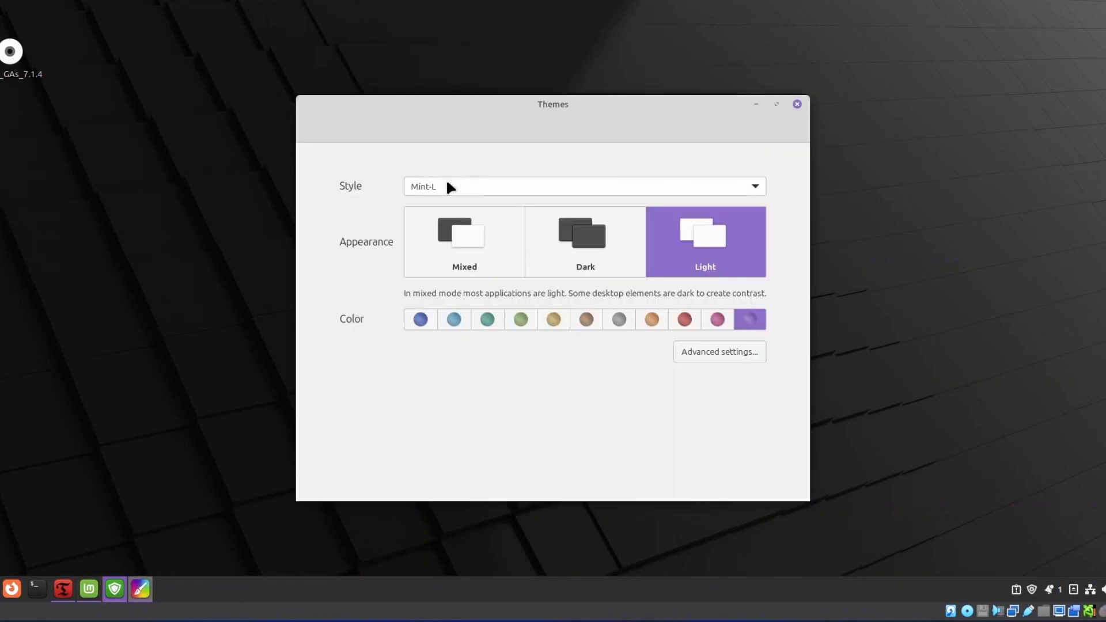
{"action": "left_click", "coordinate": [447, 186]}
{"action": "left_click", "coordinate": [456, 226]}
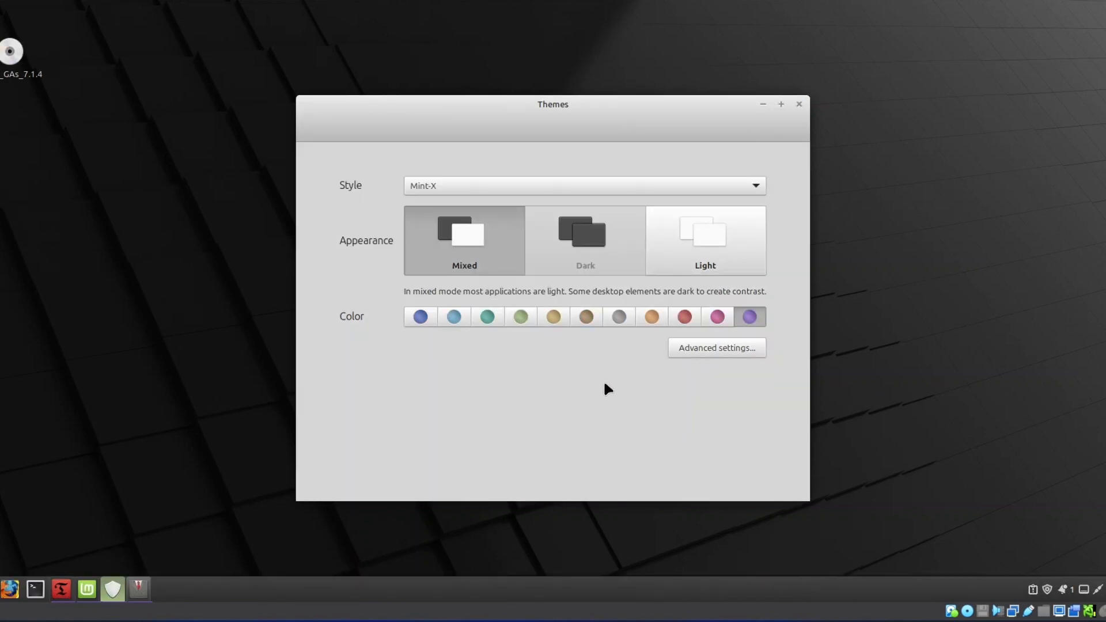
Step: In the advanced theme settings, set the mouse pointer to DMZ-Black and the applications theme to Mint-L-Dark-Purple
{"action": "left_click", "coordinate": [730, 349]}
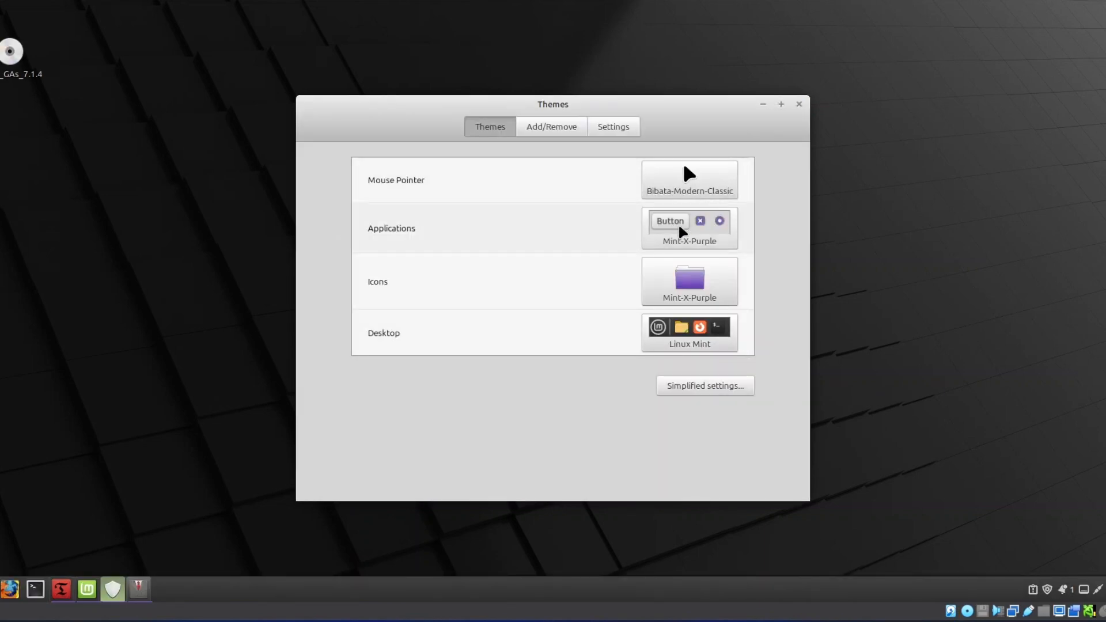
{"action": "left_click", "coordinate": [690, 180]}
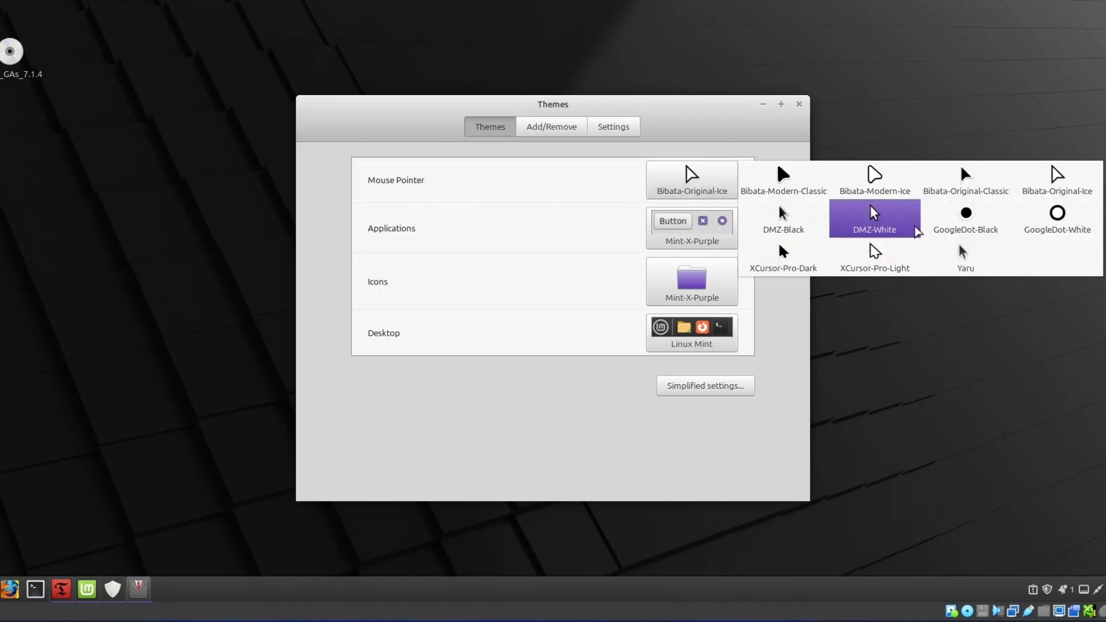
{"action": "left_click", "coordinate": [783, 219]}
{"action": "left_click", "coordinate": [691, 227]}
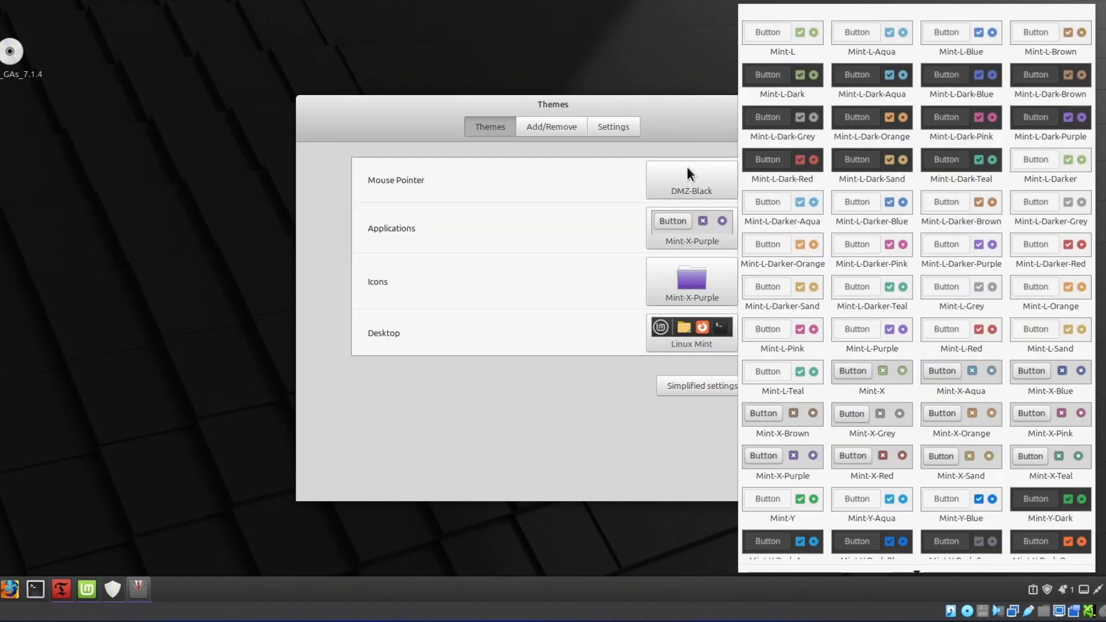
{"action": "left_click", "coordinate": [1051, 121]}
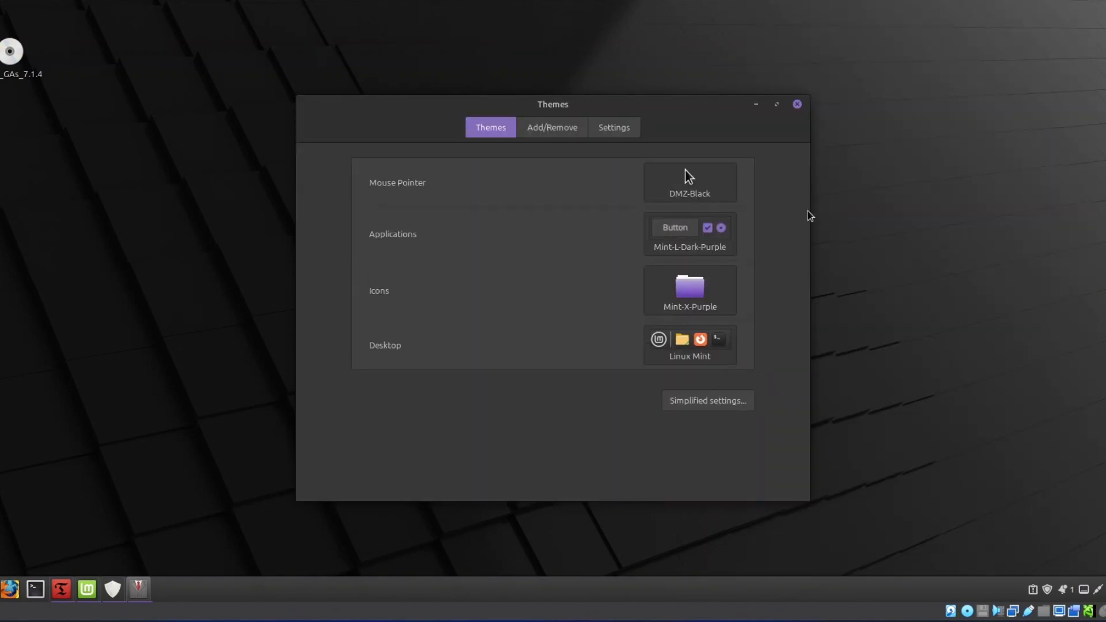
Step: Browse the available icon themes without changing them, and choose a different desktop theme
{"action": "left_click", "coordinate": [673, 294]}
{"action": "scroll", "coordinate": [1038, 316], "scroll_direction": "down", "scroll_amount": 2}
{"action": "left_click", "coordinate": [580, 335]}
{"action": "left_click", "coordinate": [688, 345]}
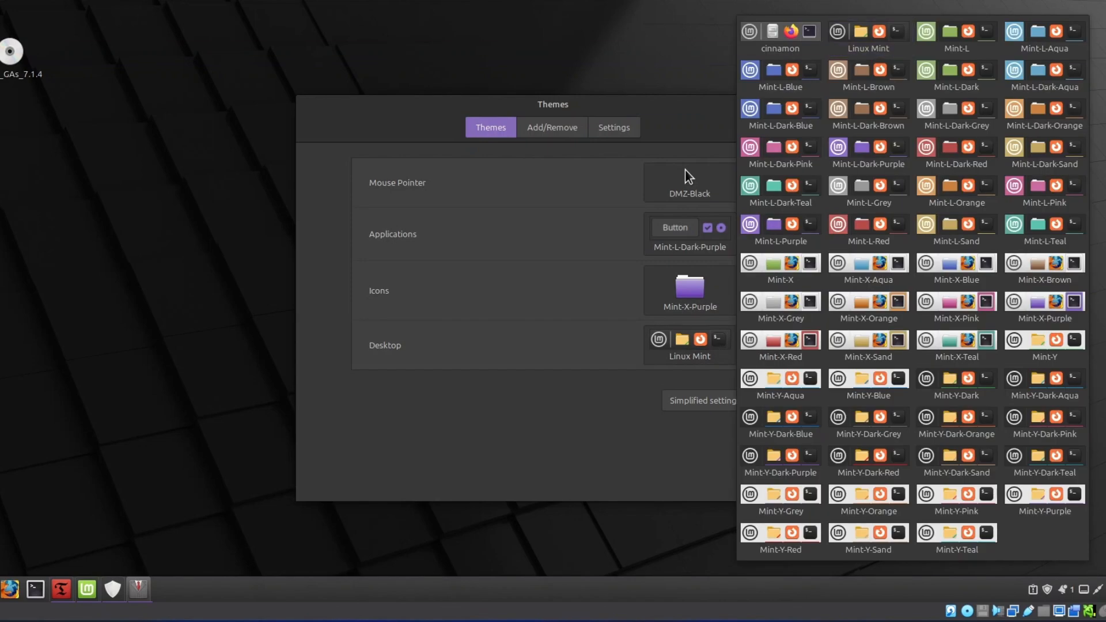
{"action": "left_click", "coordinate": [997, 168]}
Step: Look at the page for adding and removing themes, and return to the theme selection
{"action": "left_click", "coordinate": [544, 127]}
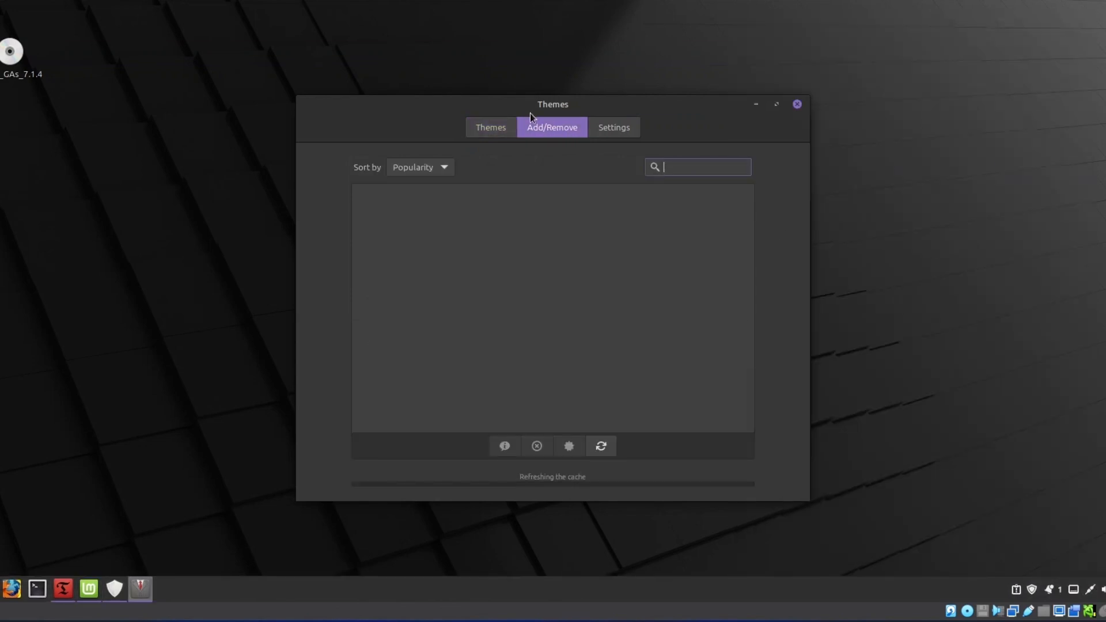
{"action": "left_click", "coordinate": [485, 131]}
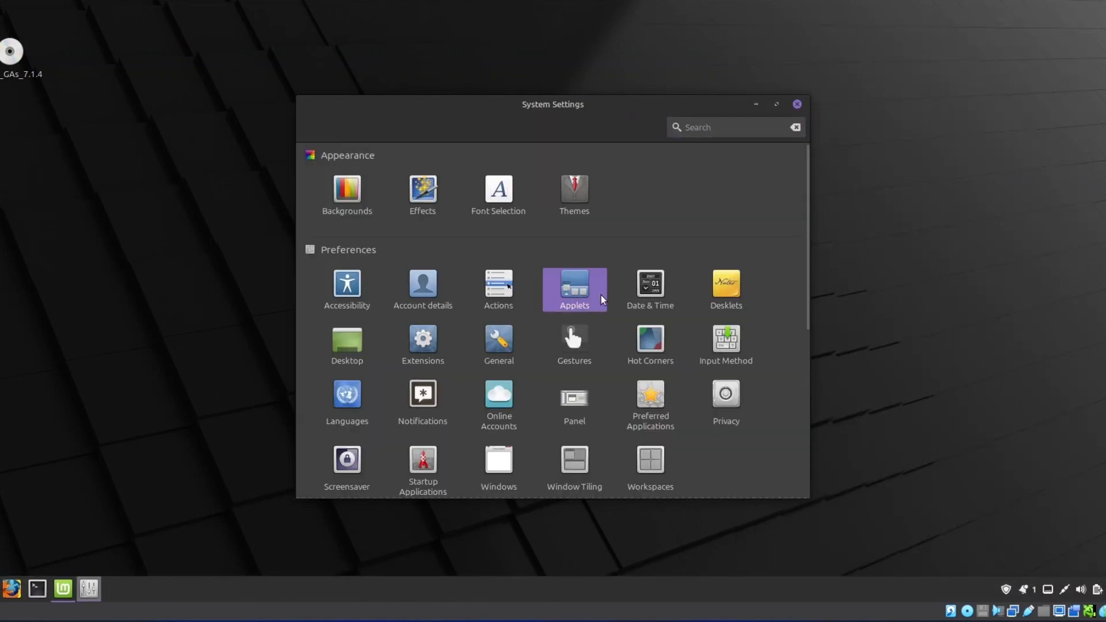
Step: Open the Applets settings, look over the installed applets, and show the applets available for download
{"action": "left_click", "coordinate": [599, 304]}
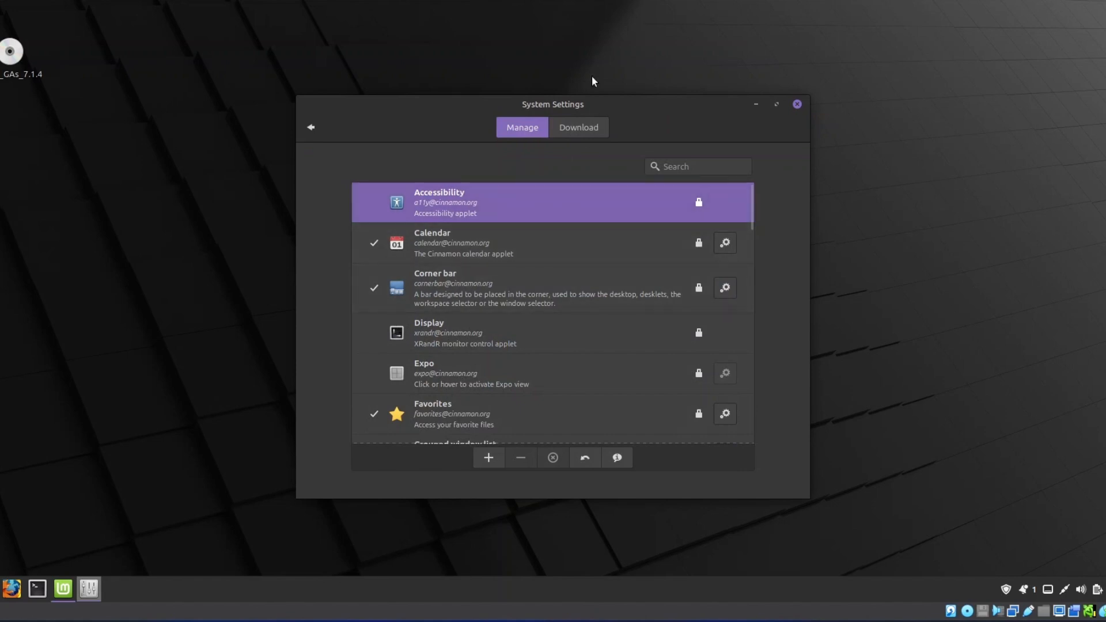
{"action": "scroll", "coordinate": [537, 274], "scroll_direction": "down", "scroll_amount": 2}
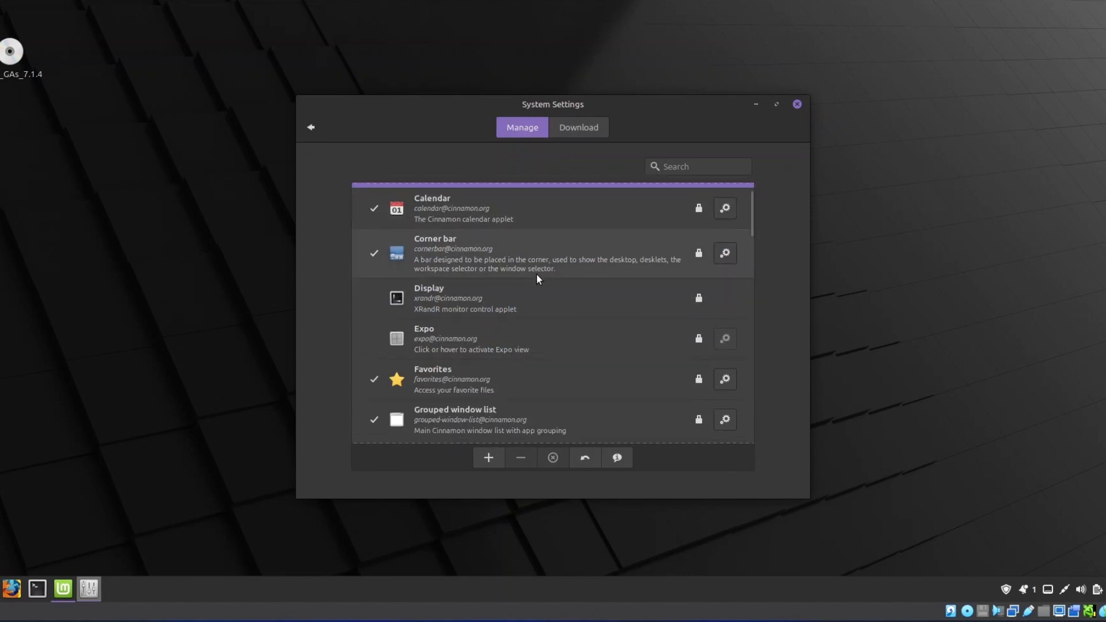
{"action": "scroll", "coordinate": [535, 285], "scroll_direction": "up", "scroll_amount": 1}
{"action": "scroll", "coordinate": [537, 289], "scroll_direction": "up", "scroll_amount": 1}
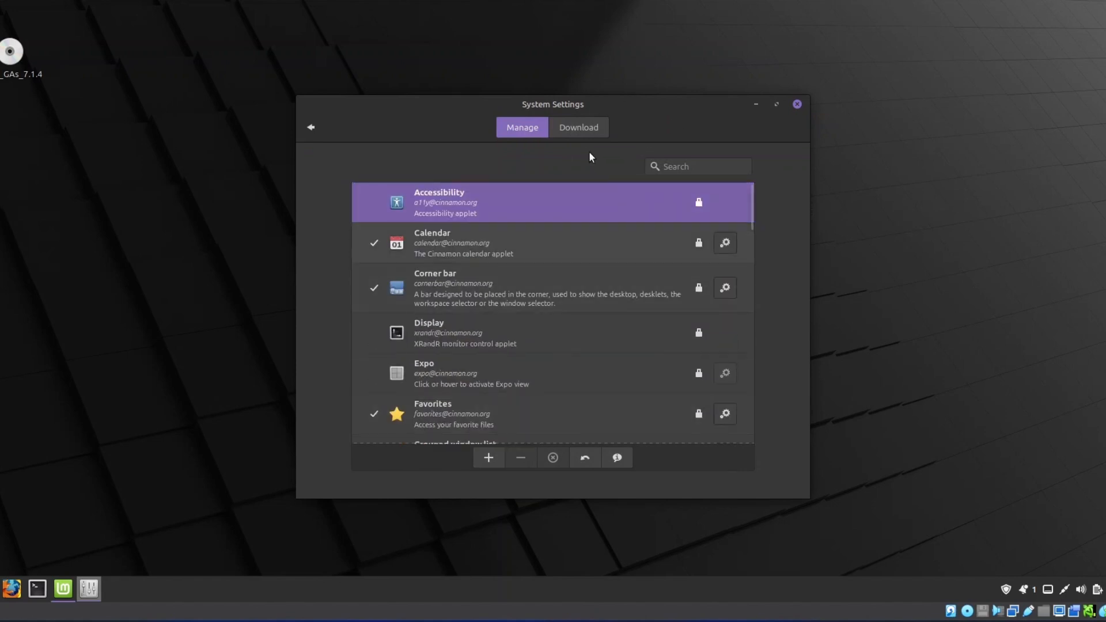
{"action": "left_click", "coordinate": [583, 125]}
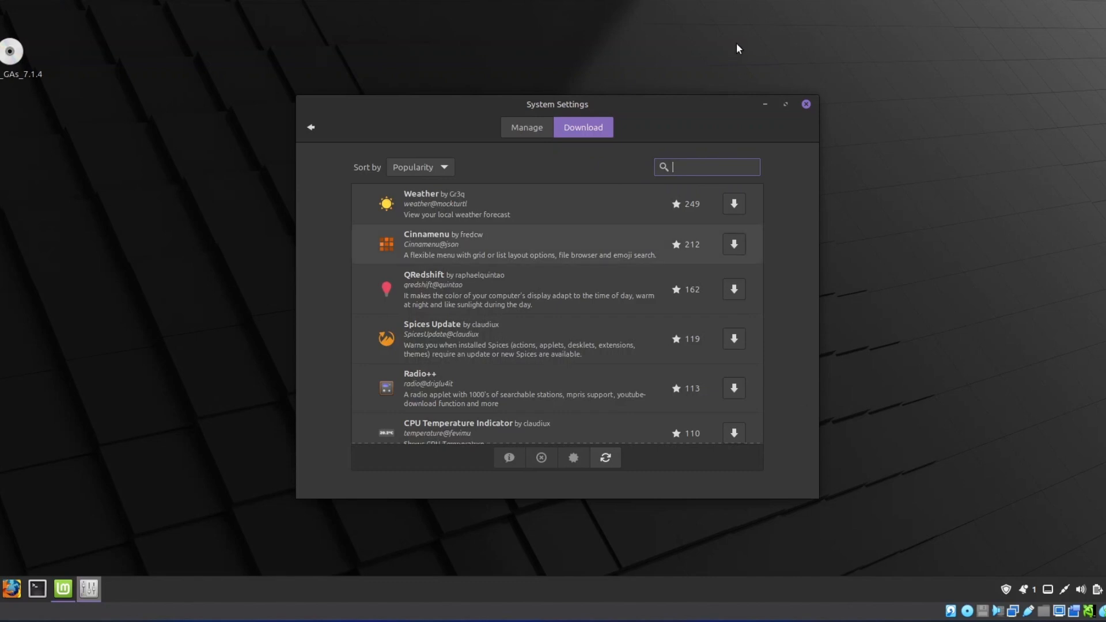
Step: Look over the desklets and extensions available for download, and return to the settings overview
{"action": "left_click", "coordinate": [522, 127]}
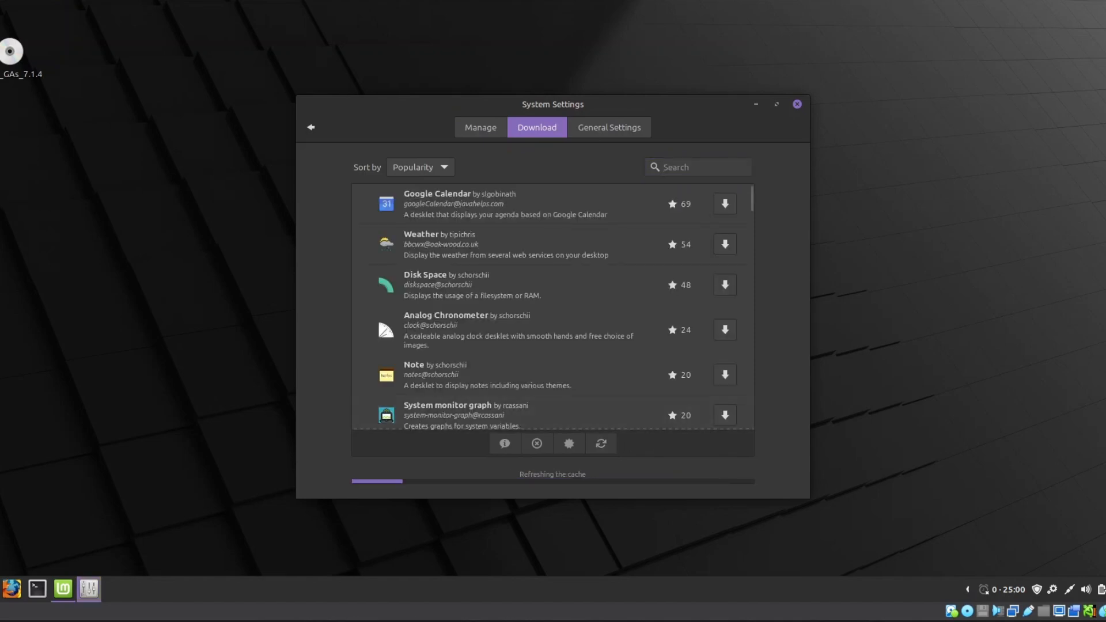
{"action": "scroll", "coordinate": [497, 268], "scroll_direction": "down", "scroll_amount": 2}
{"action": "left_click", "coordinate": [430, 344]}
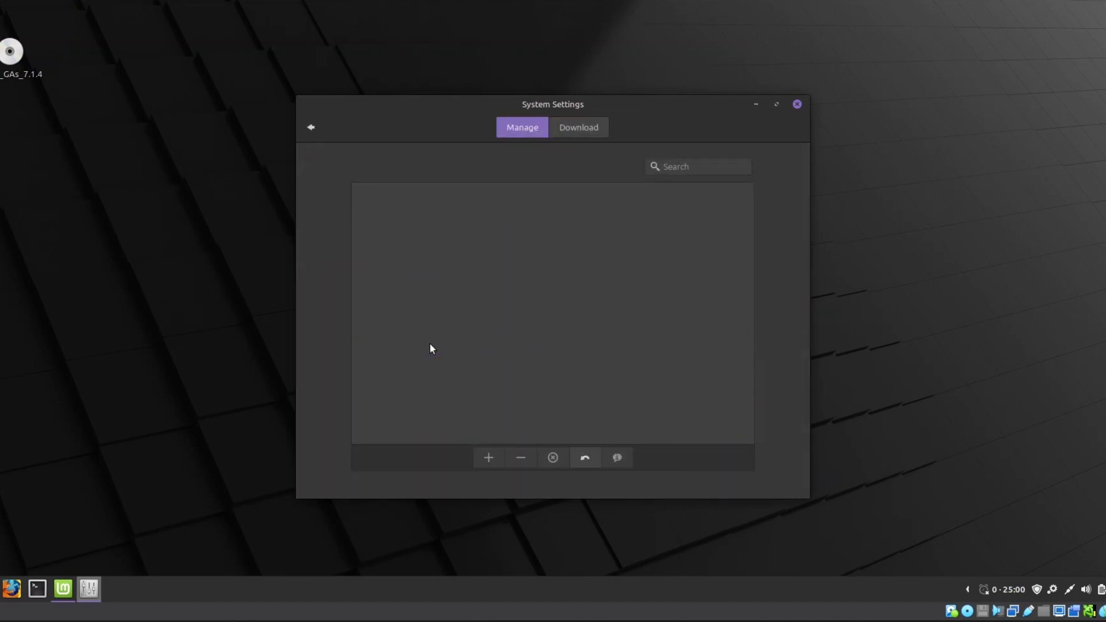
{"action": "left_click", "coordinate": [572, 131]}
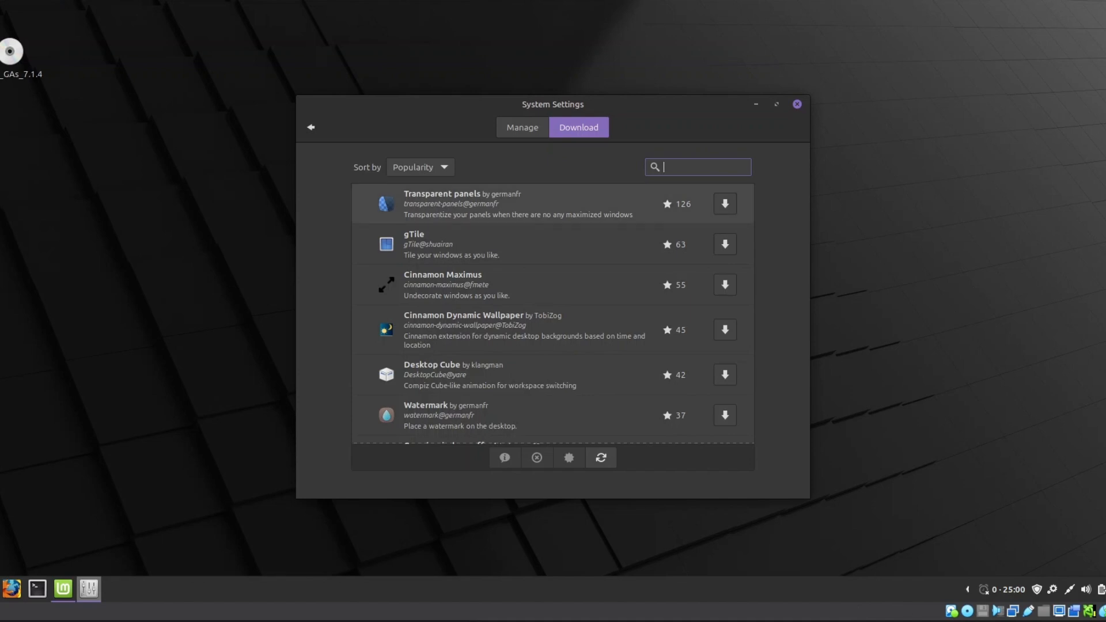
{"action": "scroll", "coordinate": [478, 328], "scroll_direction": "down", "scroll_amount": 1}
{"action": "scroll", "coordinate": [520, 353], "scroll_direction": "down", "scroll_amount": 1}
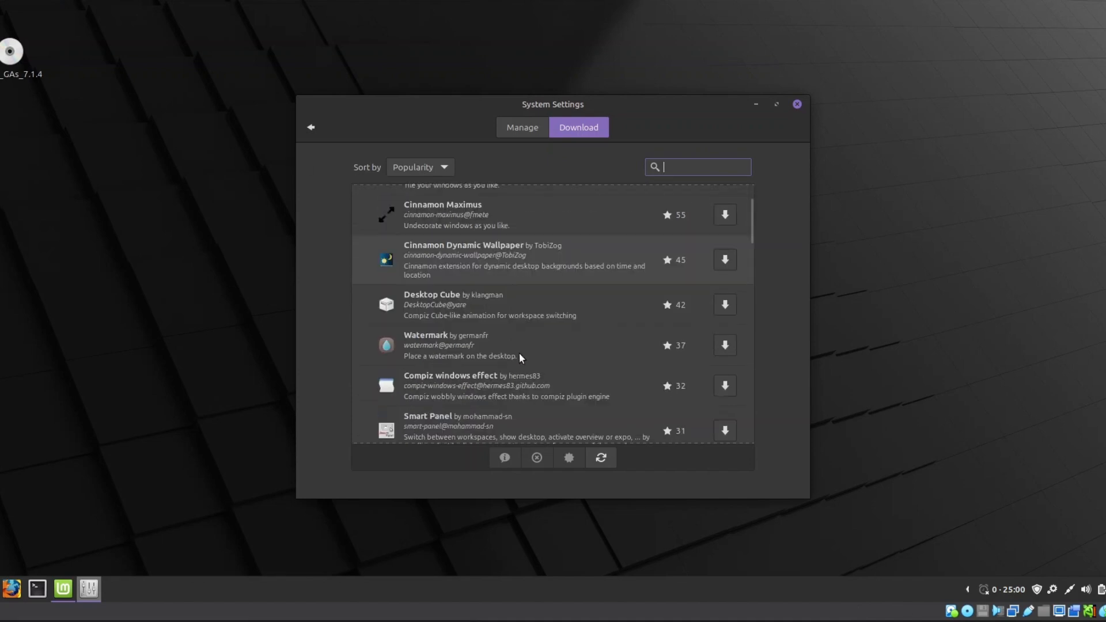
{"action": "scroll", "coordinate": [520, 353], "scroll_direction": "up", "scroll_amount": 3}
{"action": "left_click", "coordinate": [311, 128]}
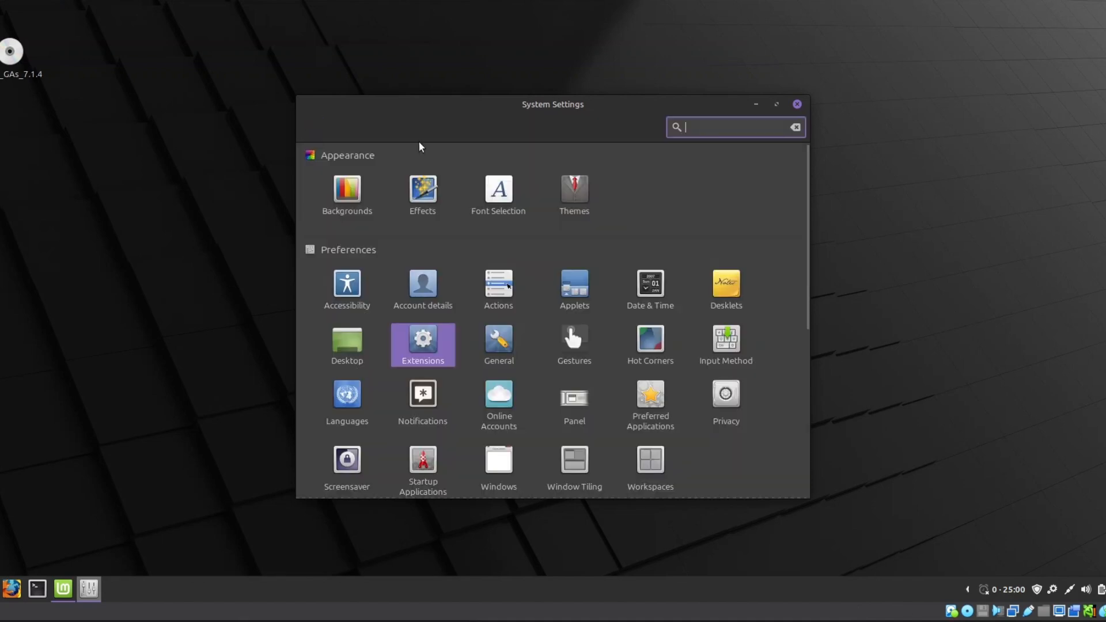
Step: In the Hot Corners settings, enable the top-left corner with Show all workspaces and the bottom-right corner with Show the desktop
{"action": "left_click", "coordinate": [645, 348]}
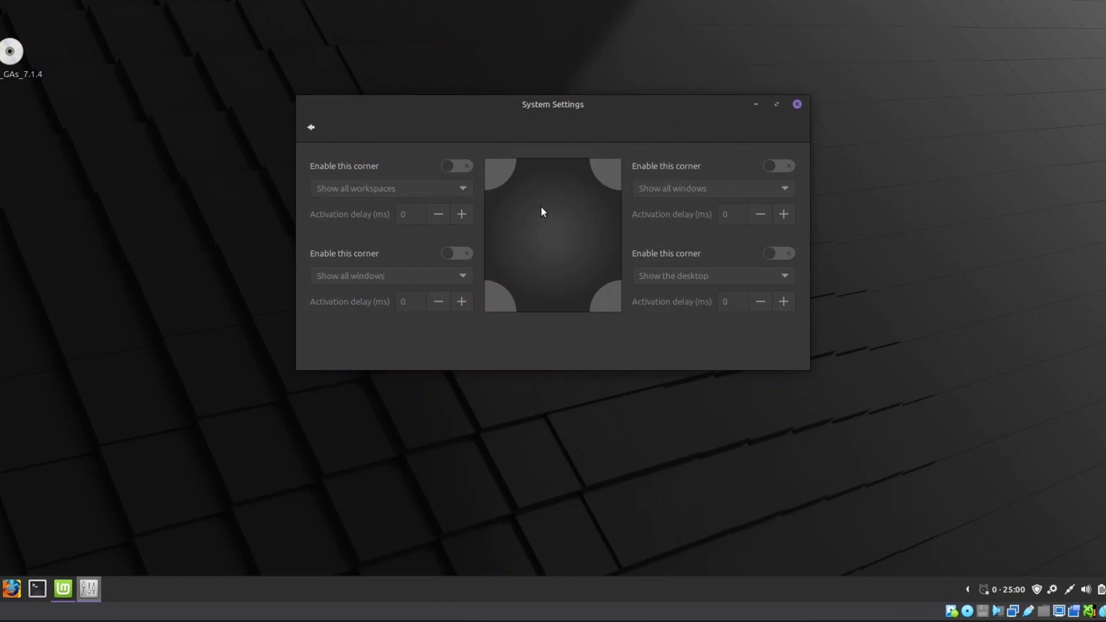
{"action": "left_click", "coordinate": [454, 166]}
{"action": "left_click", "coordinate": [463, 189]}
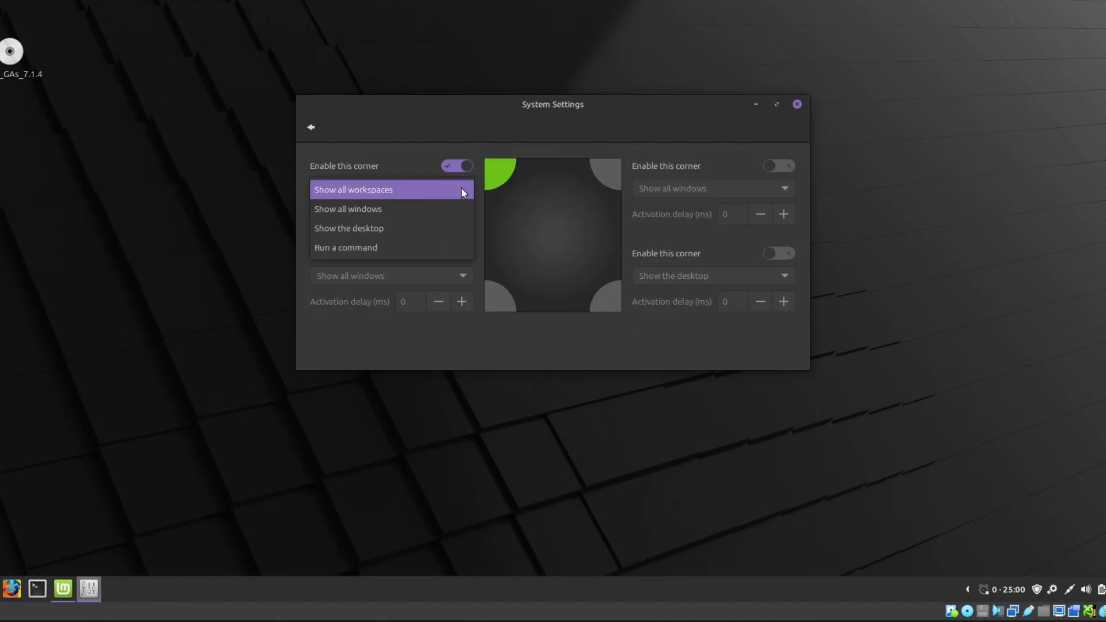
{"action": "left_click", "coordinate": [461, 188]}
{"action": "left_click", "coordinate": [791, 252]}
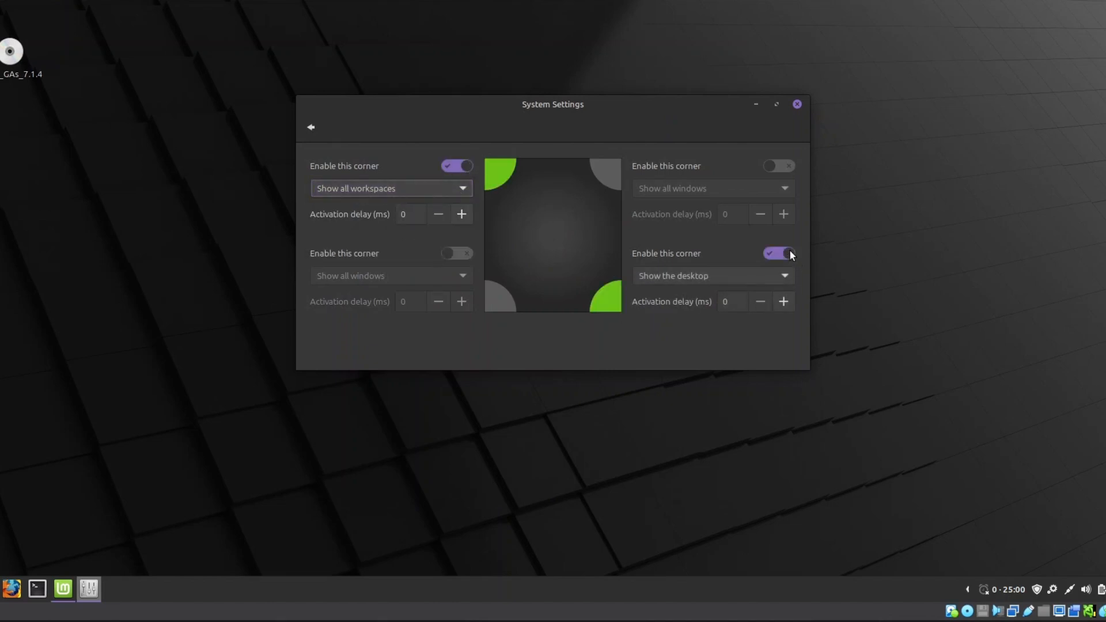
{"action": "left_click", "coordinate": [778, 275]}
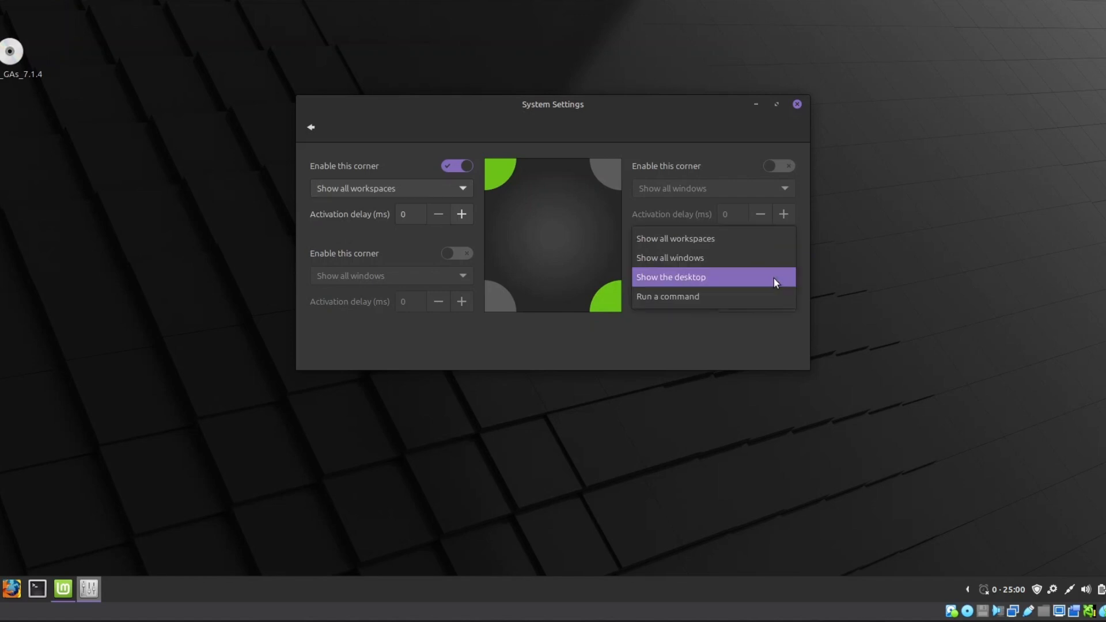
{"action": "left_click", "coordinate": [773, 279]}
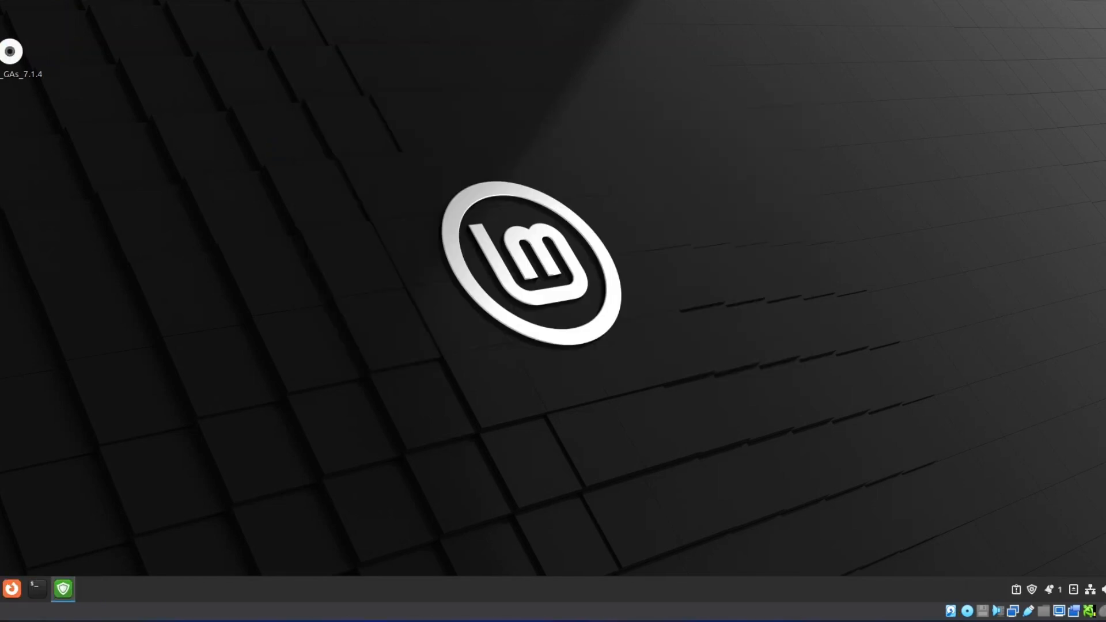
Step: Find and launch Timeshift, and authenticate with the account password
{"action": "key", "text": "super"}
{"action": "type", "text": "time"}
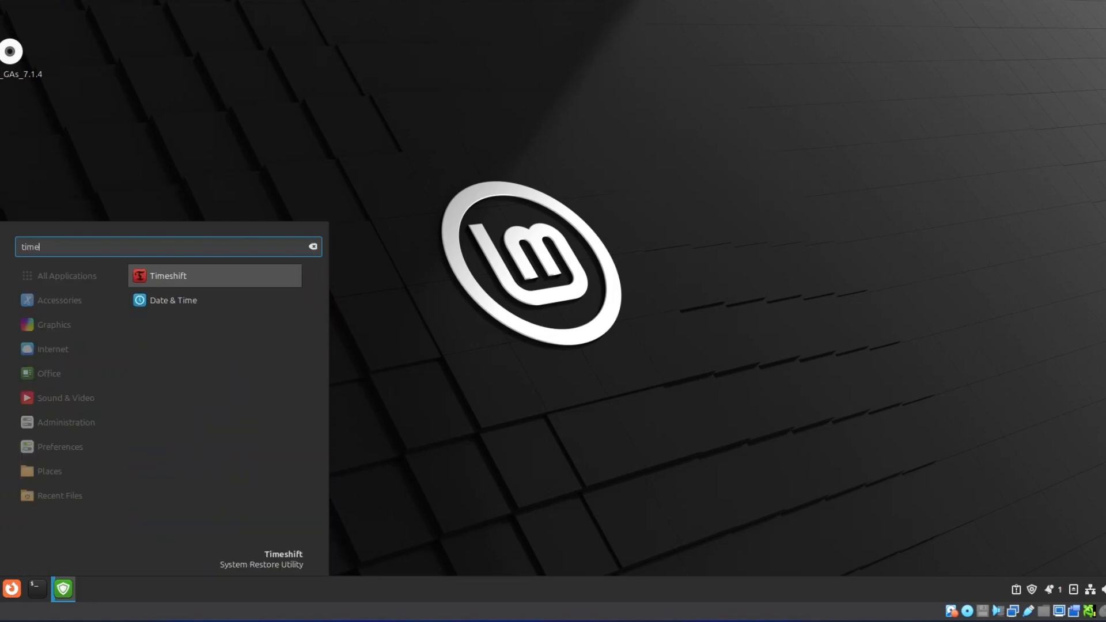
{"action": "left_click", "coordinate": [210, 271]}
{"action": "type", "text": "•••••"}
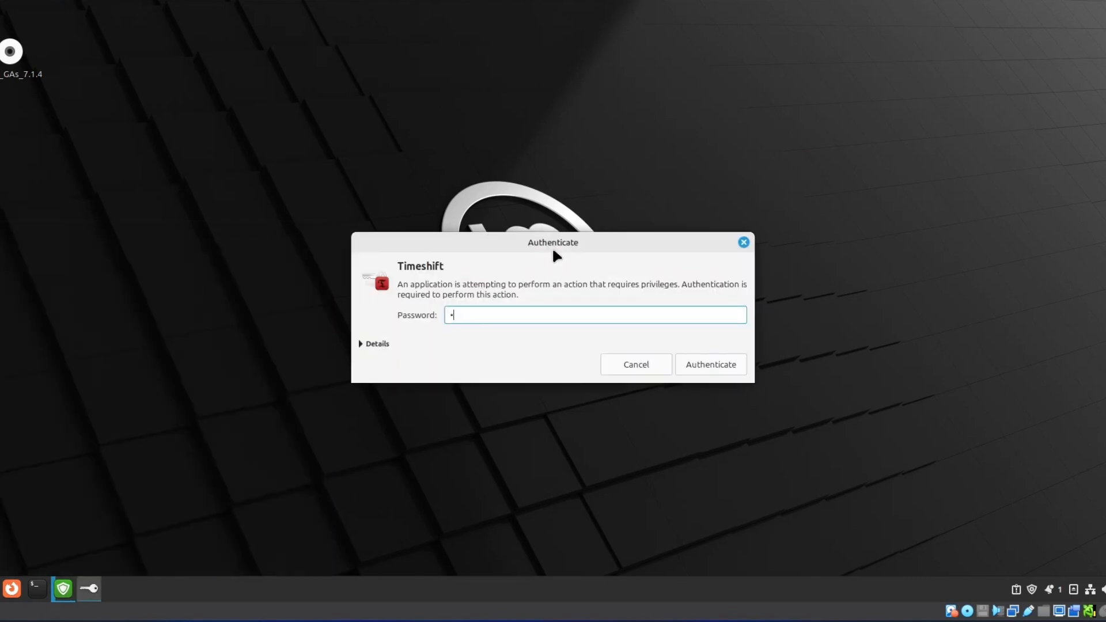
{"action": "type", "text": "••••"}
{"action": "key", "text": "Return"}
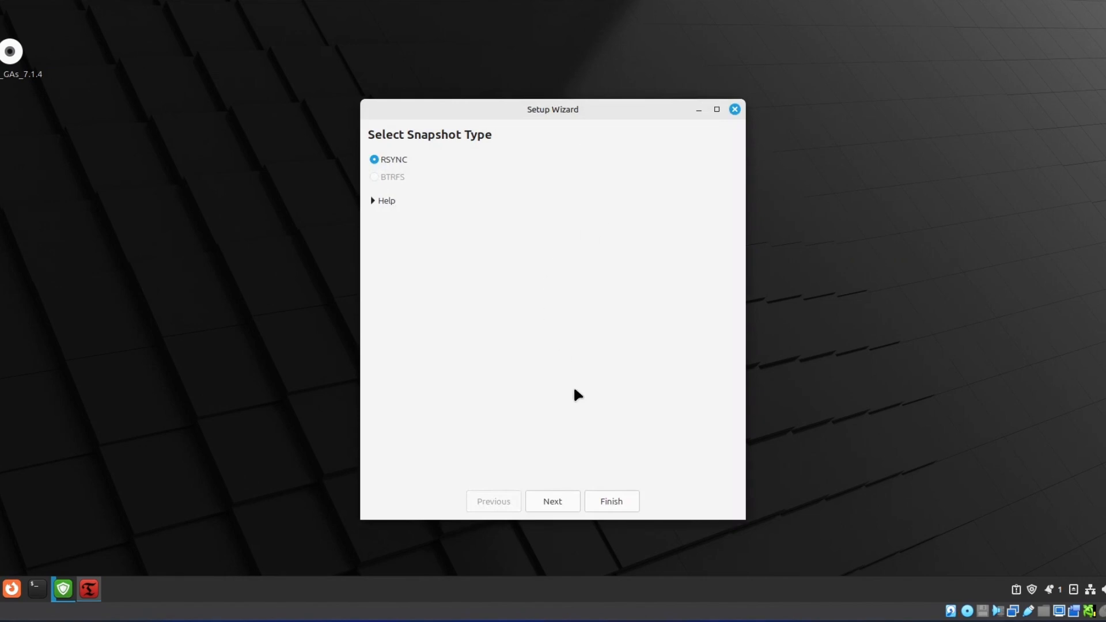
Step: Complete the Timeshift setup with RSYNC snapshots on sda3, keeping 3 weekly snapshots and excluding all files in the home directories
{"action": "left_click", "coordinate": [557, 503]}
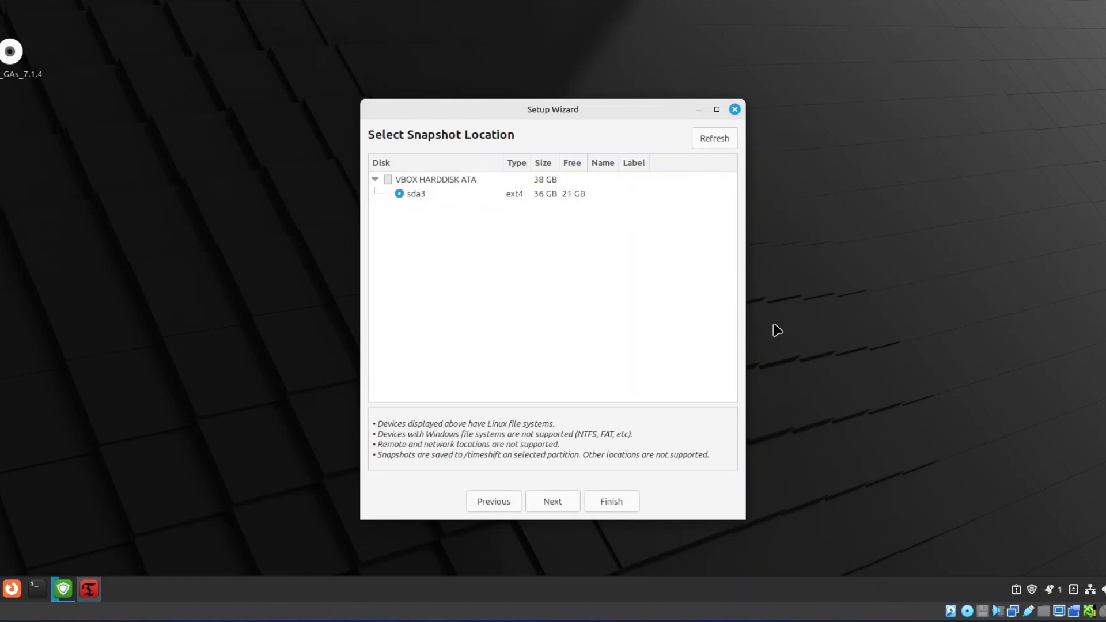
{"action": "left_click", "coordinate": [554, 508]}
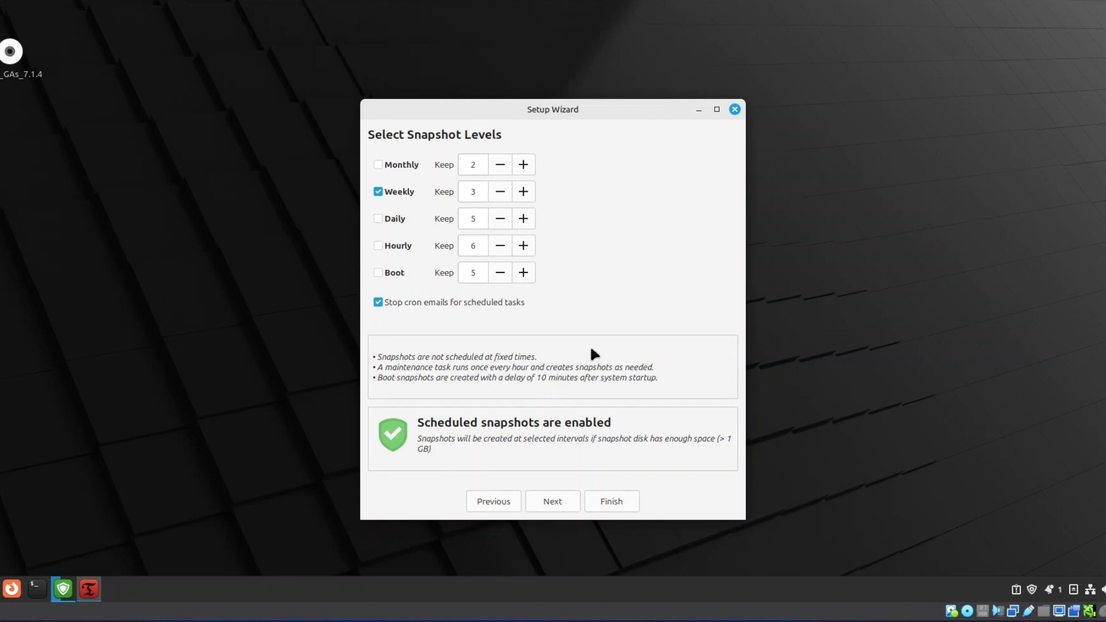
{"action": "left_click", "coordinate": [564, 500]}
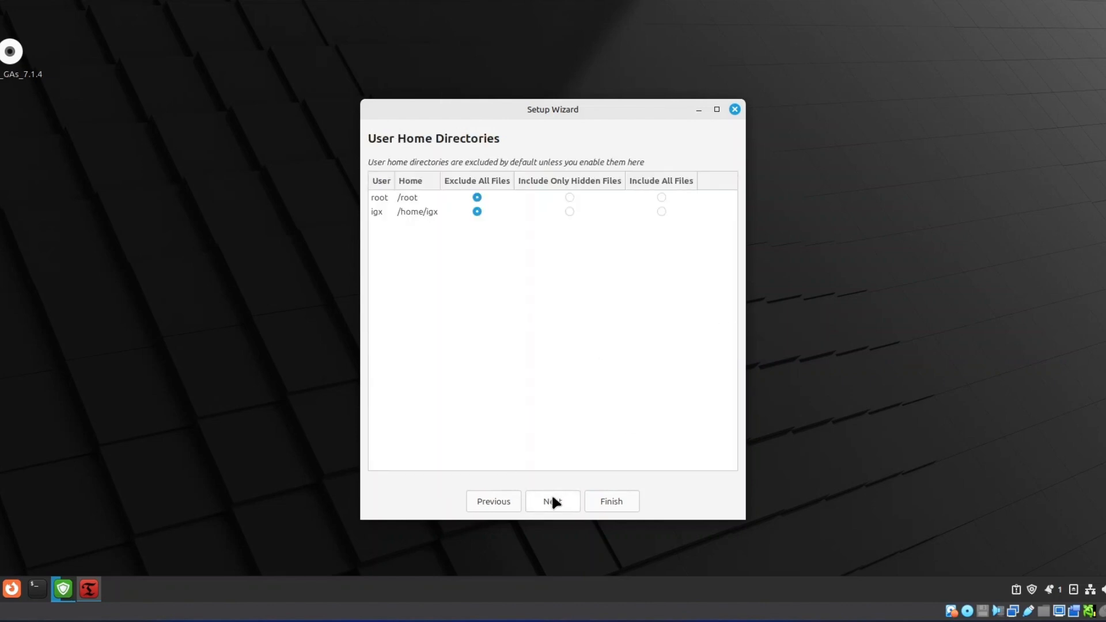
{"action": "left_click", "coordinate": [553, 501]}
{"action": "left_click", "coordinate": [614, 504]}
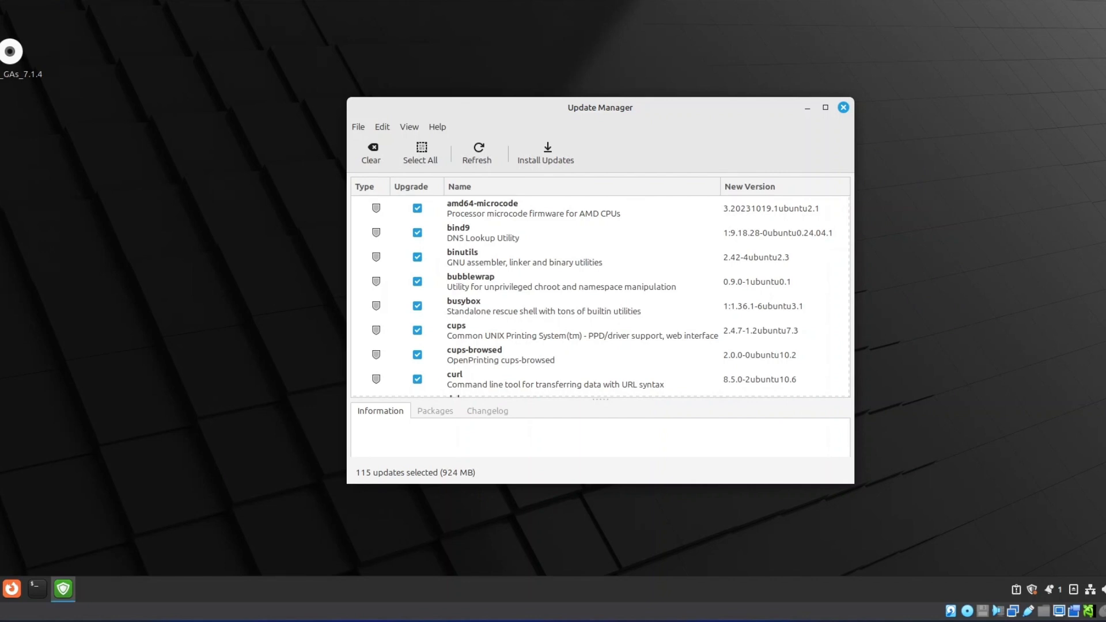
Step: Open the Bluetooth Manager to look at it beside the Update Manager, and minimize its window
{"action": "key", "text": "super"}
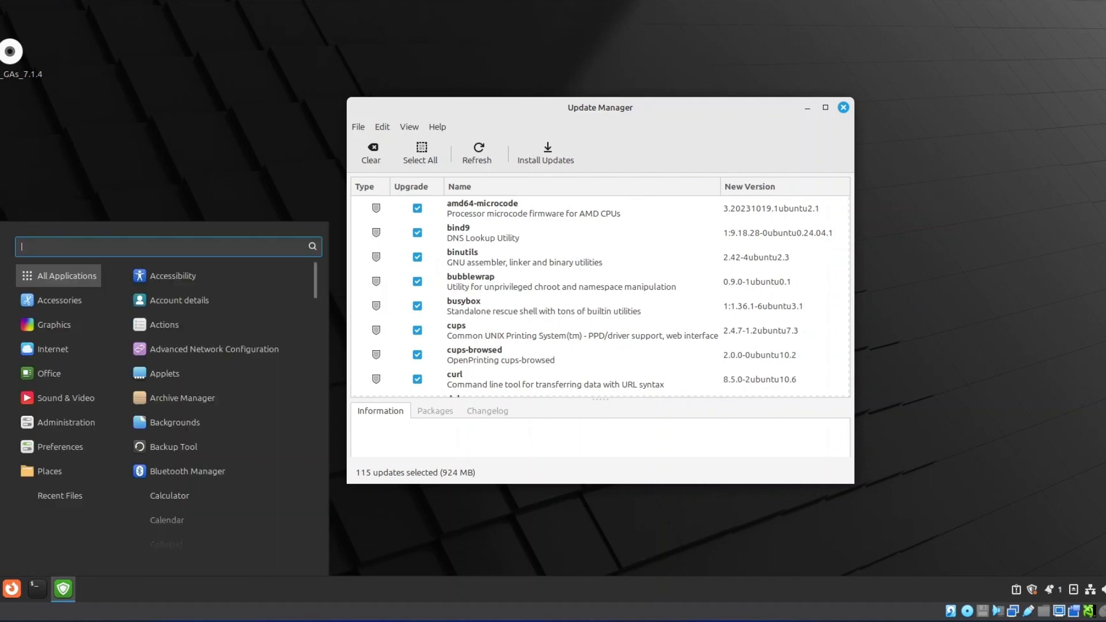
{"action": "type", "text": "blue"}
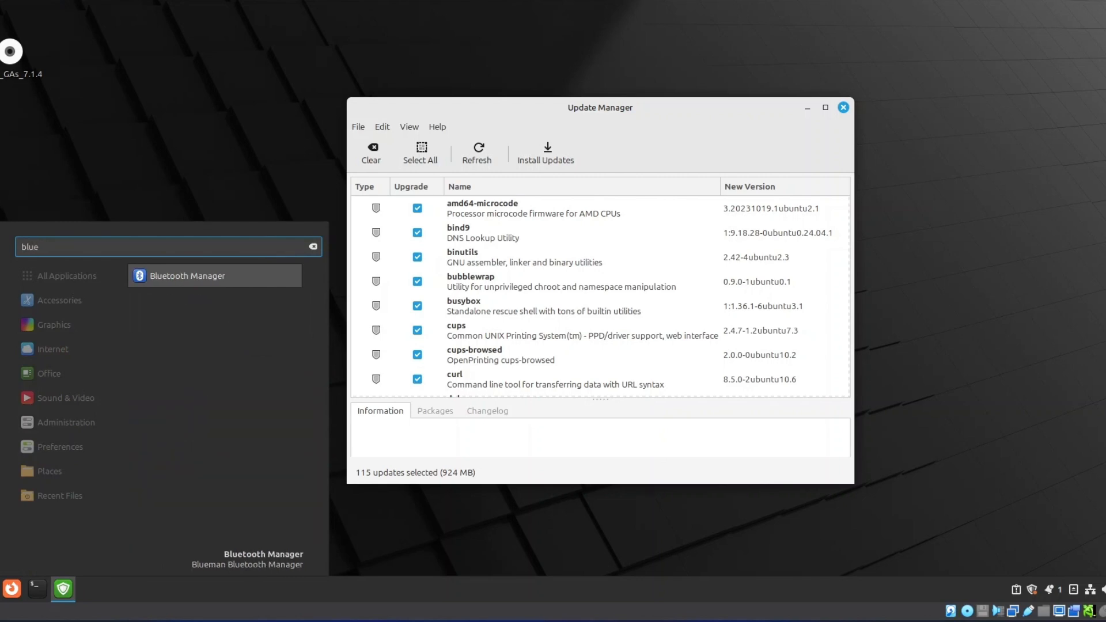
{"action": "left_click", "coordinate": [196, 283]}
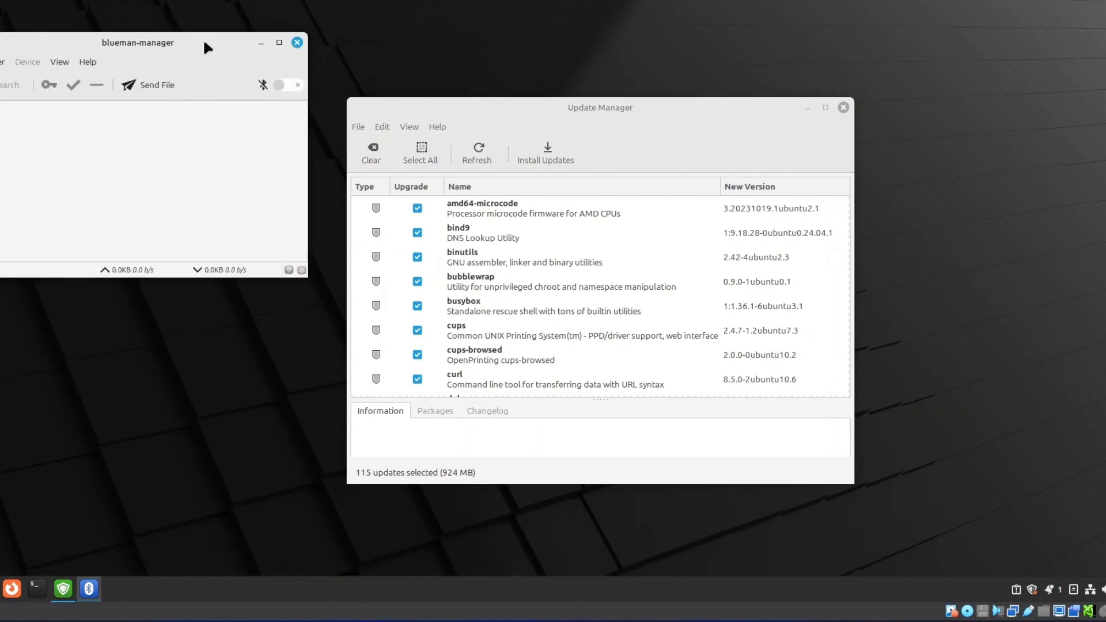
{"action": "left_click_drag", "start_coordinate": [204, 42], "coordinate": [1000, 138]}
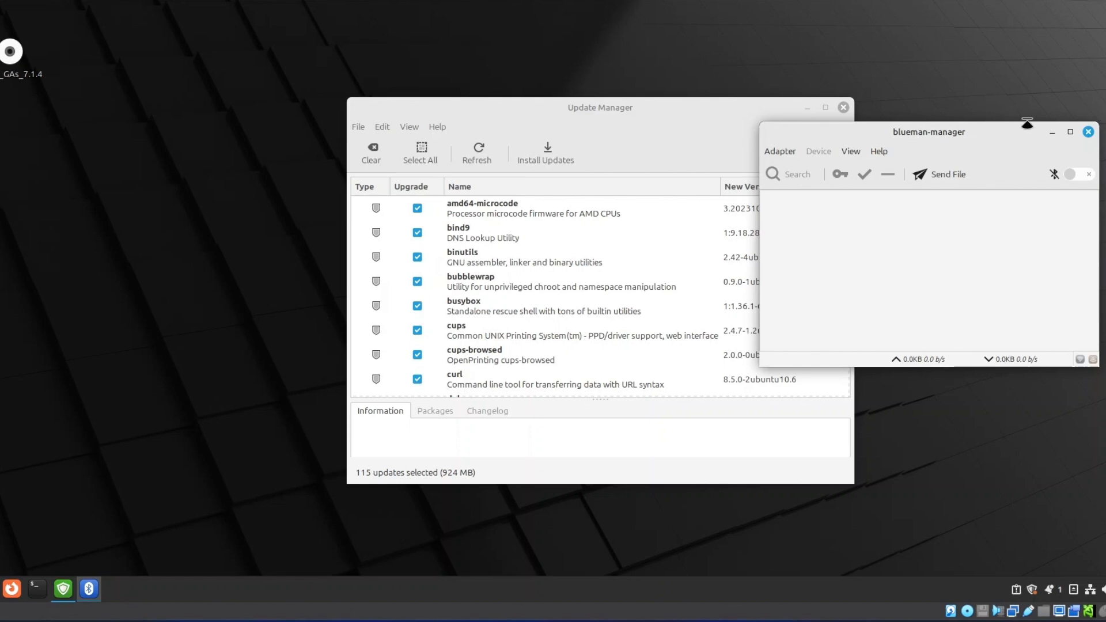
{"action": "left_click", "coordinate": [1052, 132]}
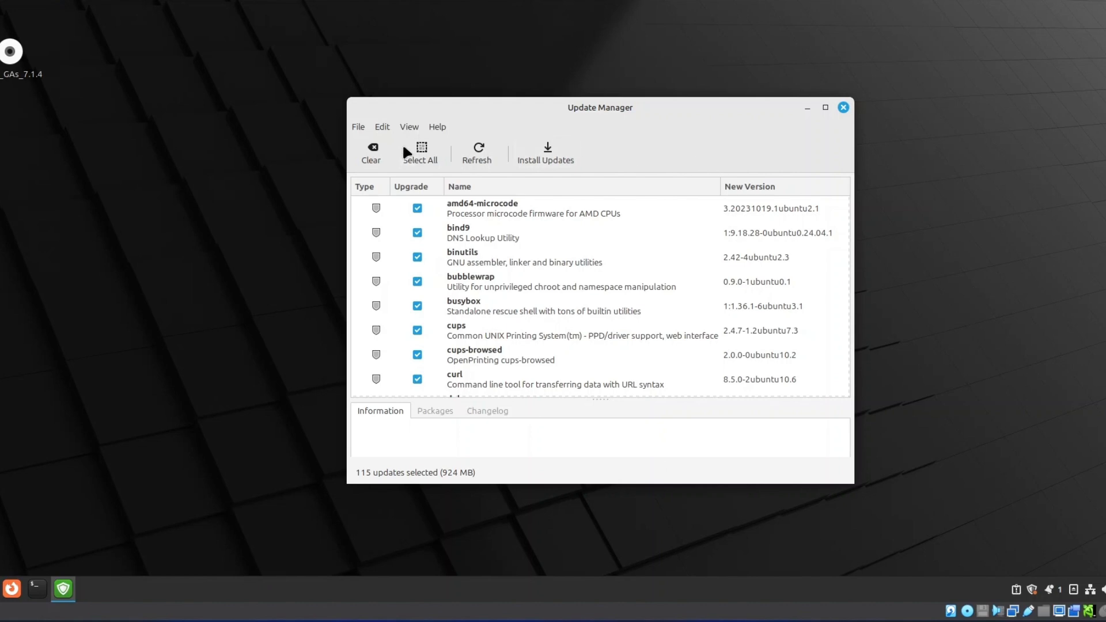
Step: Look over the available Linux kernels in the Update Manager, and close both windows
{"action": "left_click", "coordinate": [410, 127]}
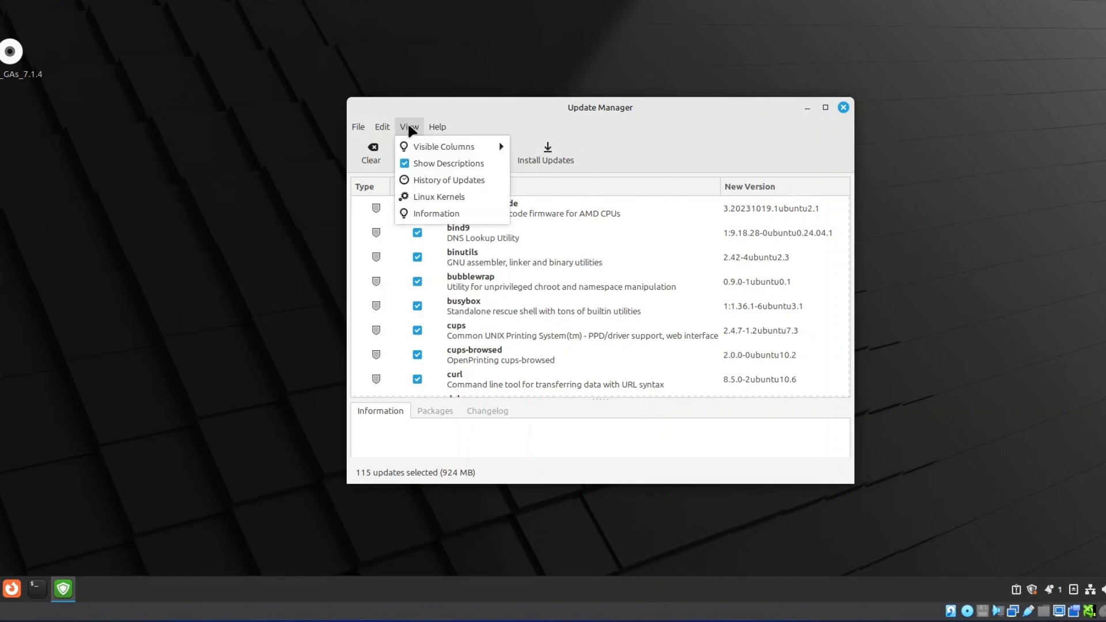
{"action": "left_click", "coordinate": [430, 197]}
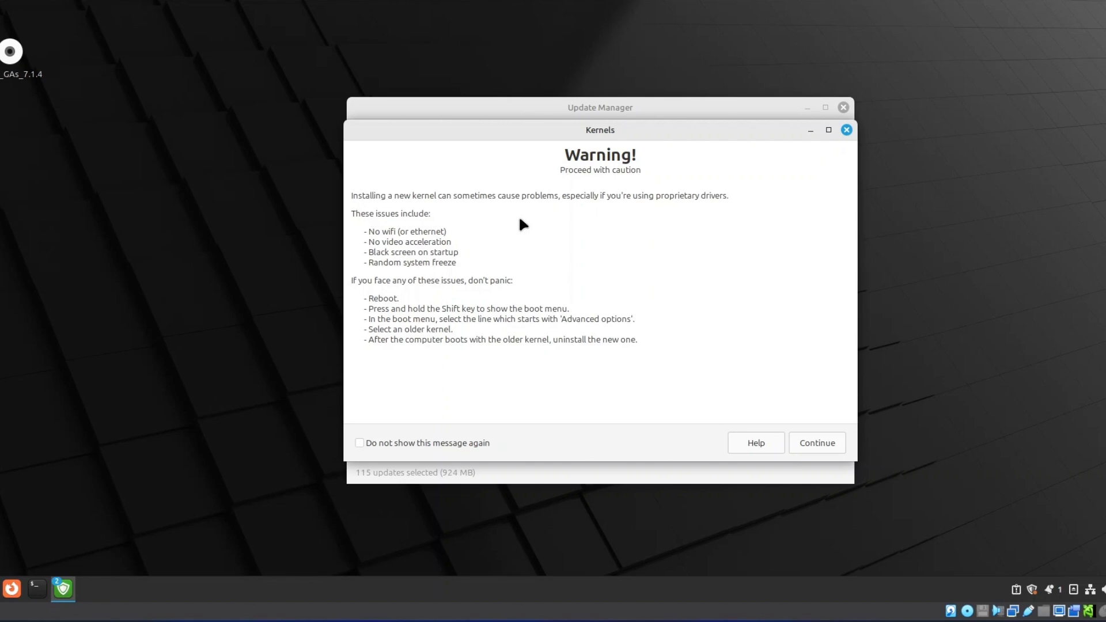
{"action": "left_click", "coordinate": [808, 446]}
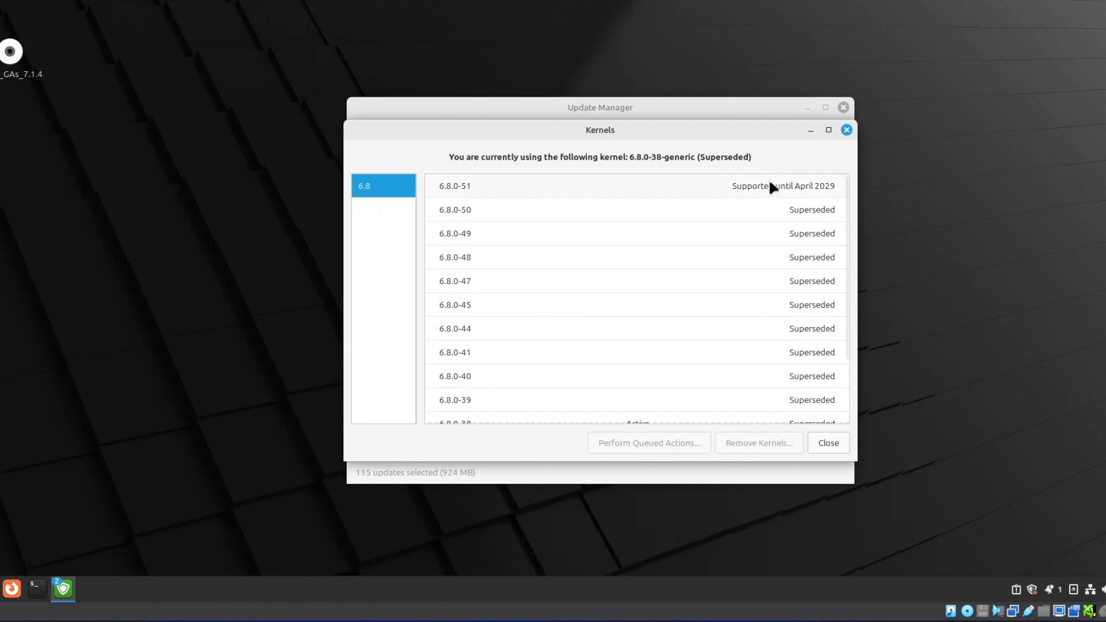
{"action": "scroll", "coordinate": [718, 268], "scroll_direction": "down", "scroll_amount": 3}
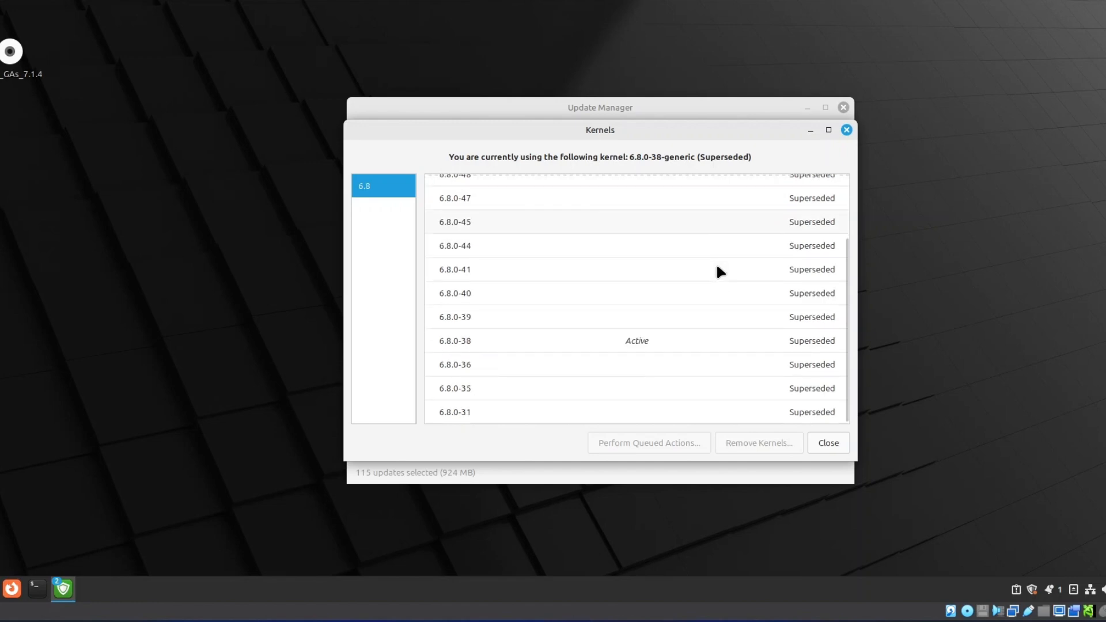
{"action": "scroll", "coordinate": [718, 268], "scroll_direction": "up", "scroll_amount": 3}
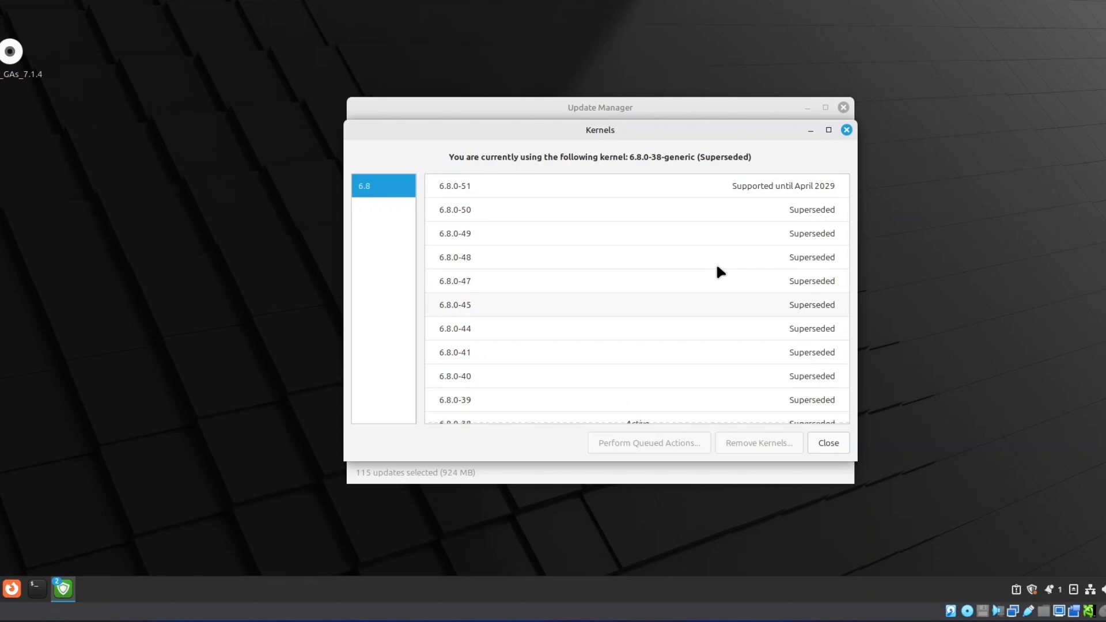
{"action": "left_click", "coordinate": [846, 130]}
{"action": "left_click", "coordinate": [844, 107]}
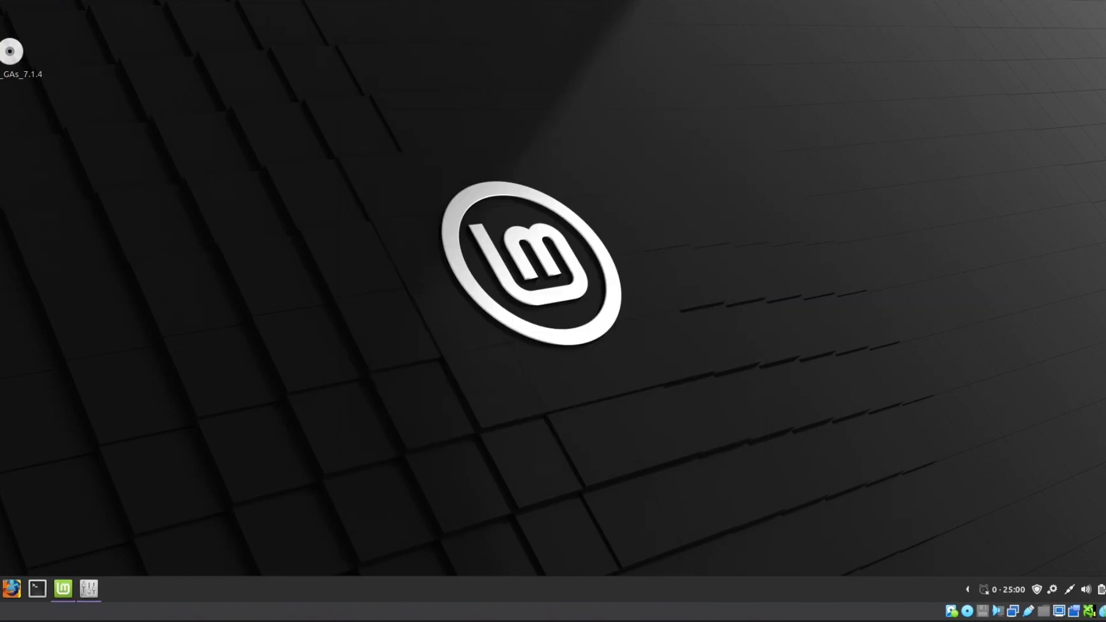
Step: Open the Web Apps manager, and start adding a new web app
{"action": "key", "text": "super"}
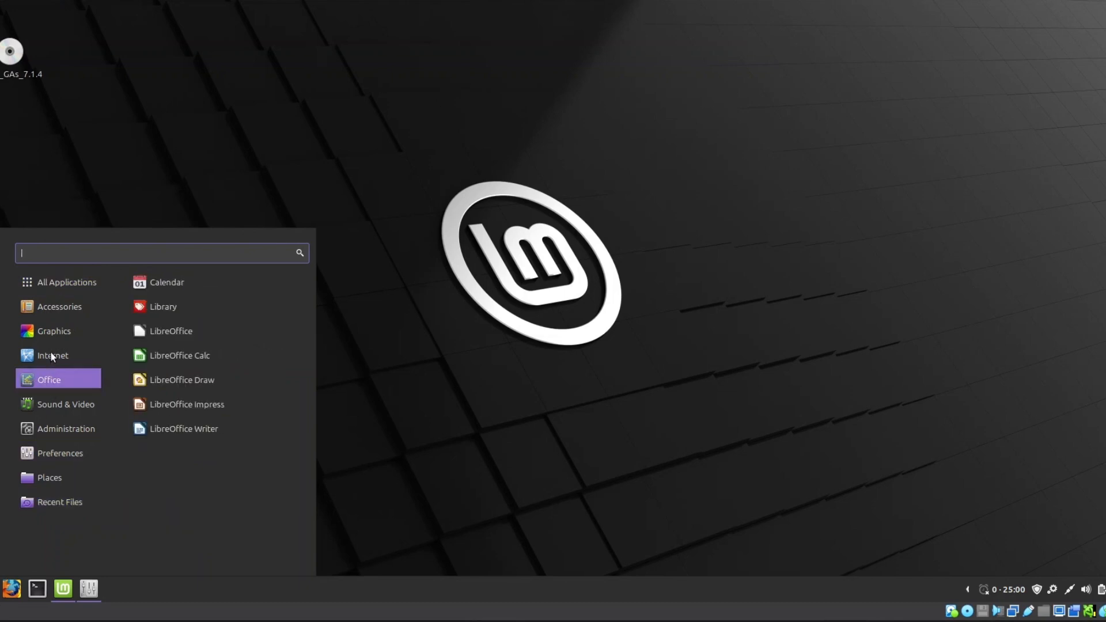
{"action": "left_click", "coordinate": [152, 384]}
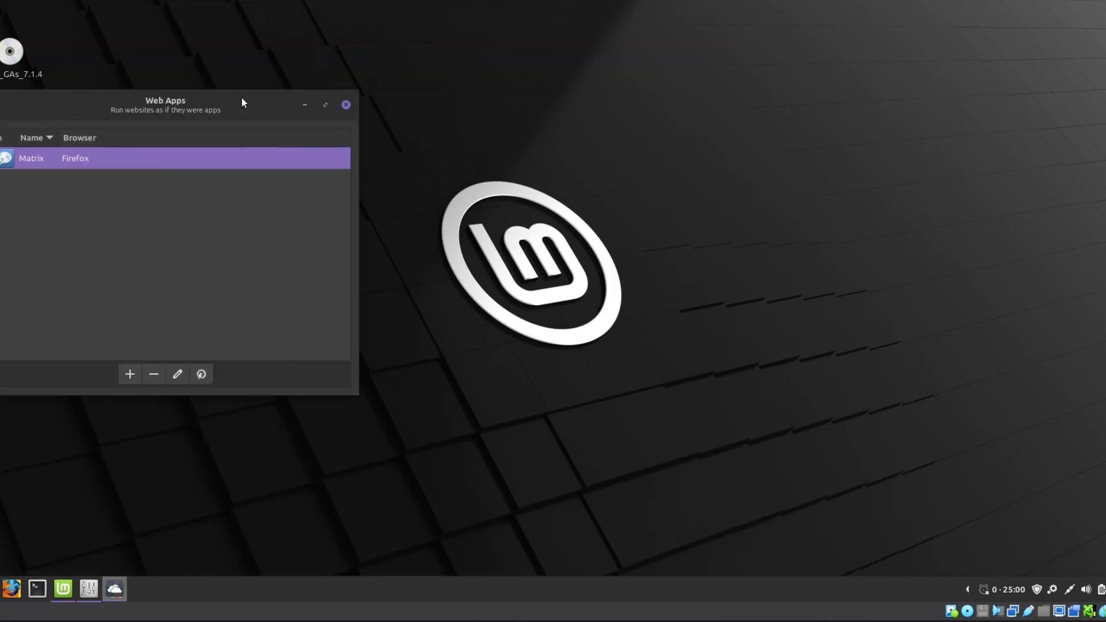
{"action": "left_click_drag", "start_coordinate": [242, 102], "coordinate": [448, 120]}
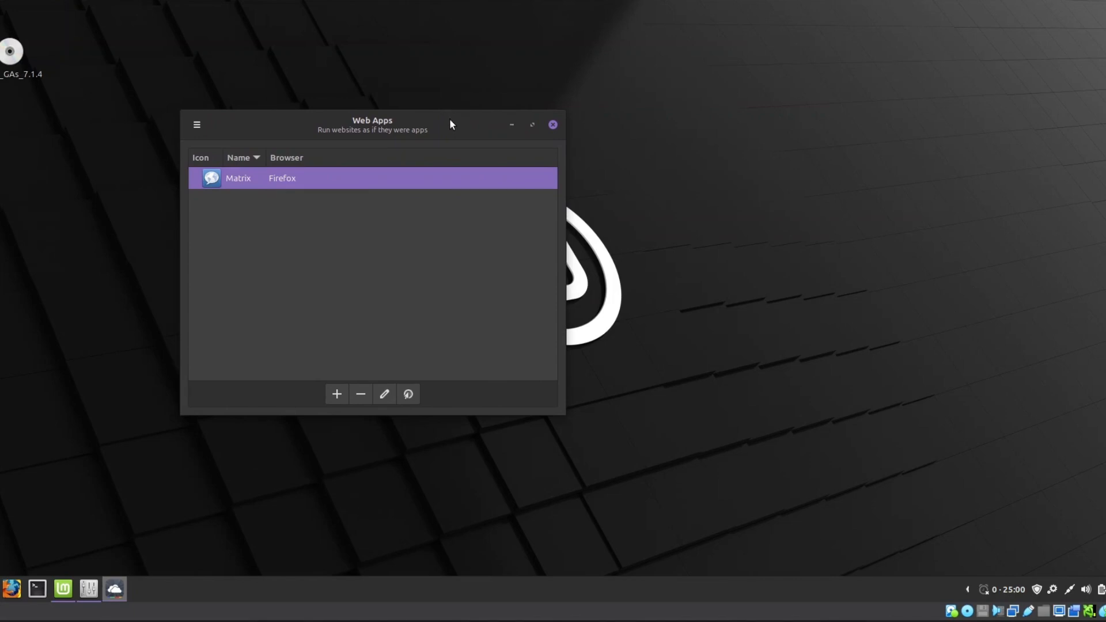
{"action": "left_click", "coordinate": [336, 395]}
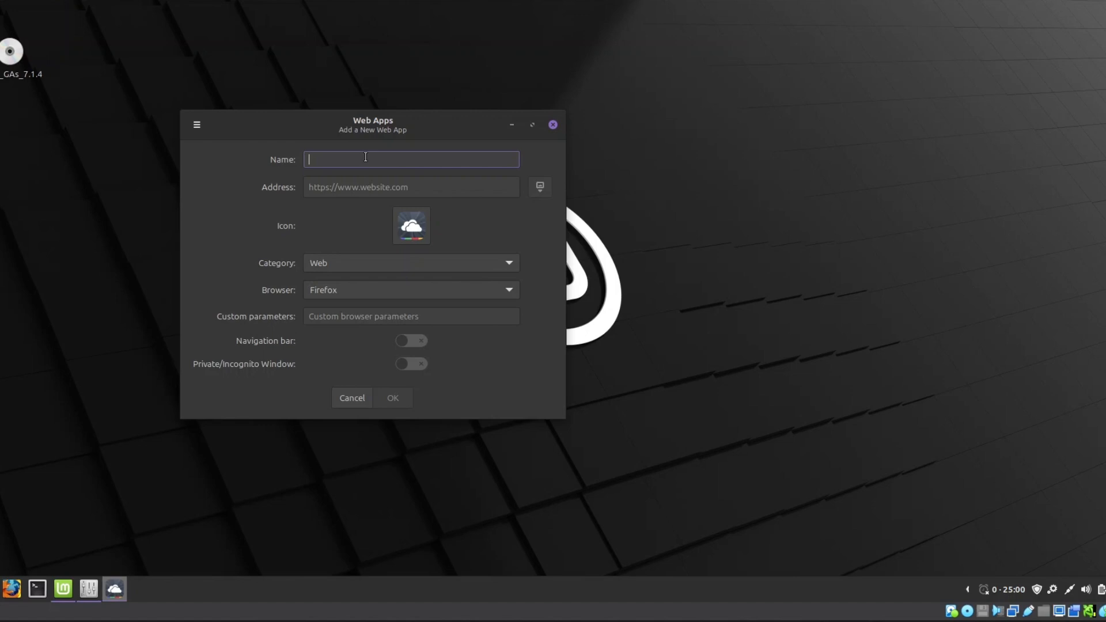
{"action": "left_click", "coordinate": [511, 125]}
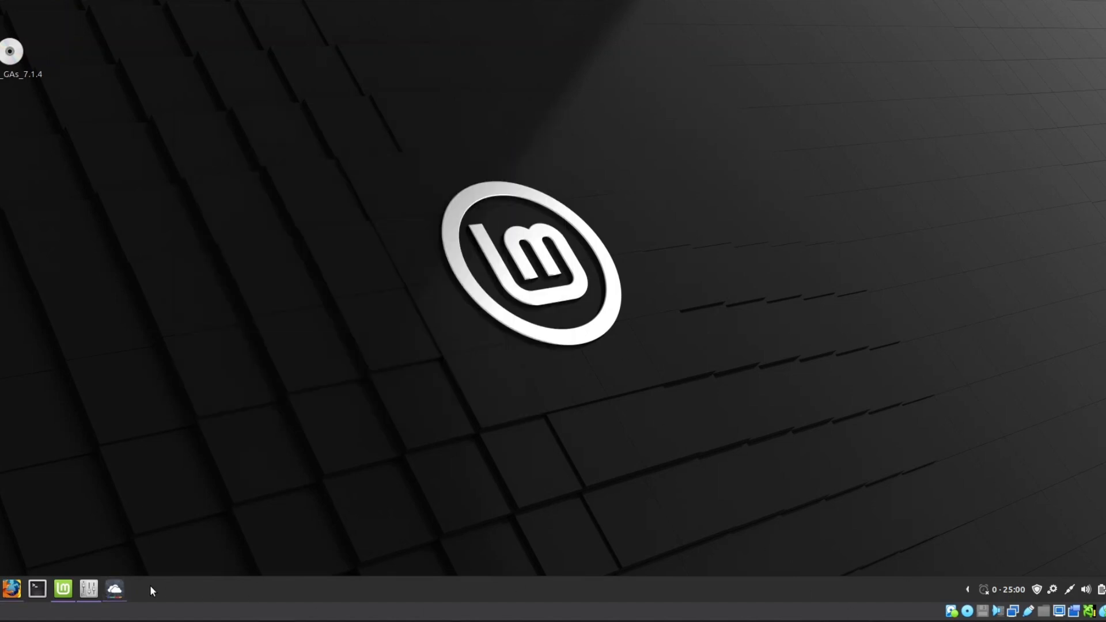
{"action": "mouse_move", "coordinate": [81, 591]}
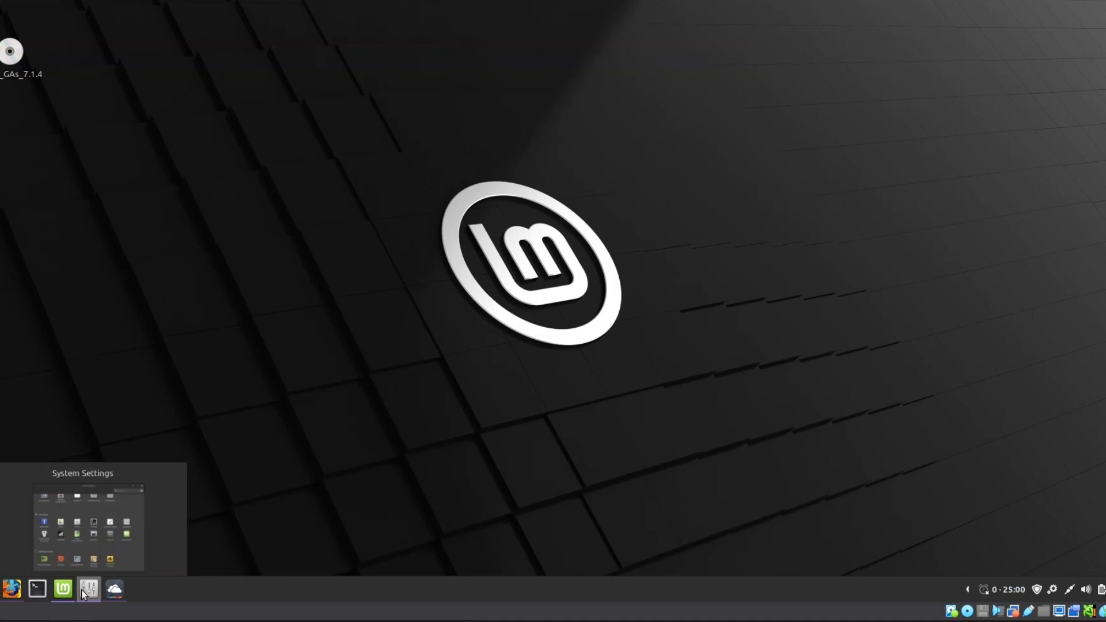
{"action": "left_click", "coordinate": [114, 590]}
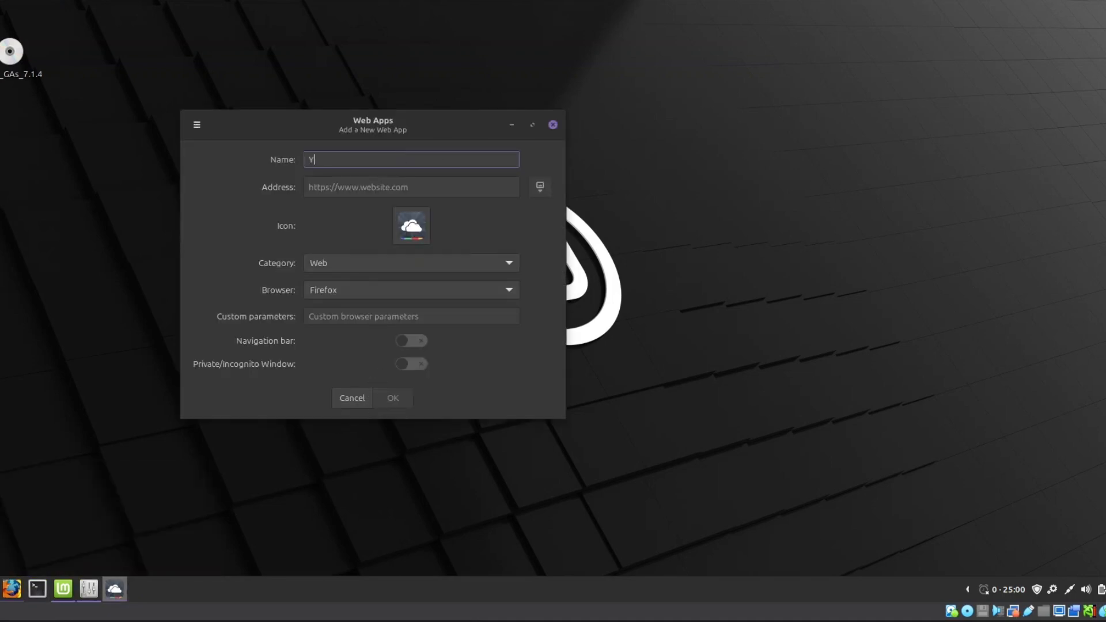
{"action": "type", "text": "YouTube"}
{"action": "left_click", "coordinate": [362, 185]}
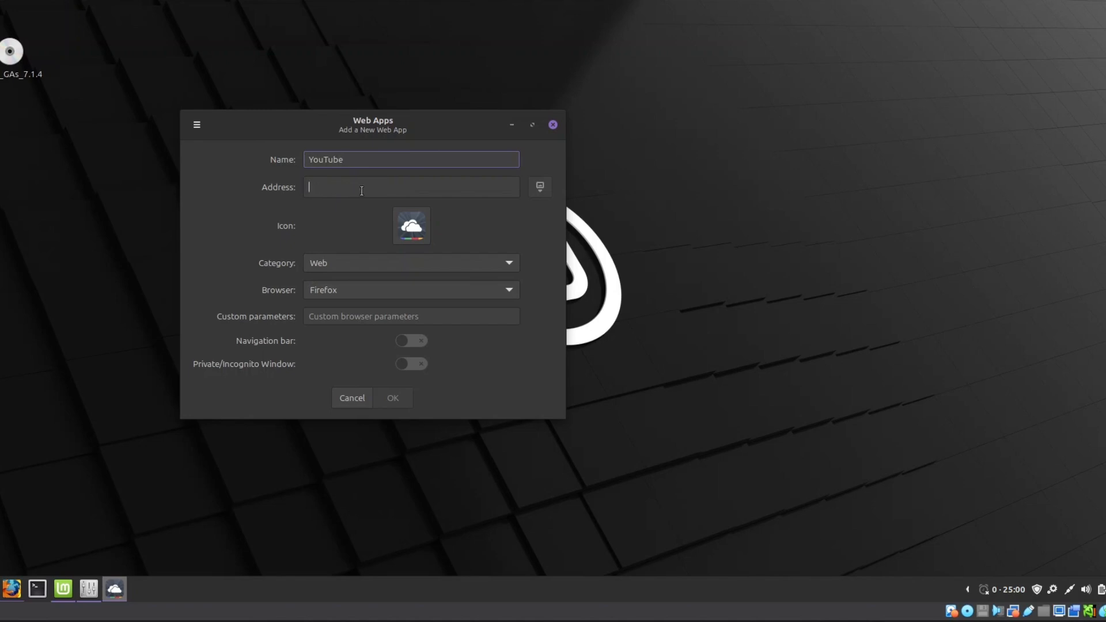
{"action": "type", "text": "https://www.youtube.com/"}
Step: Search the icon library for "you" and assign the web-youtube icon to the web app
{"action": "left_click", "coordinate": [398, 234]}
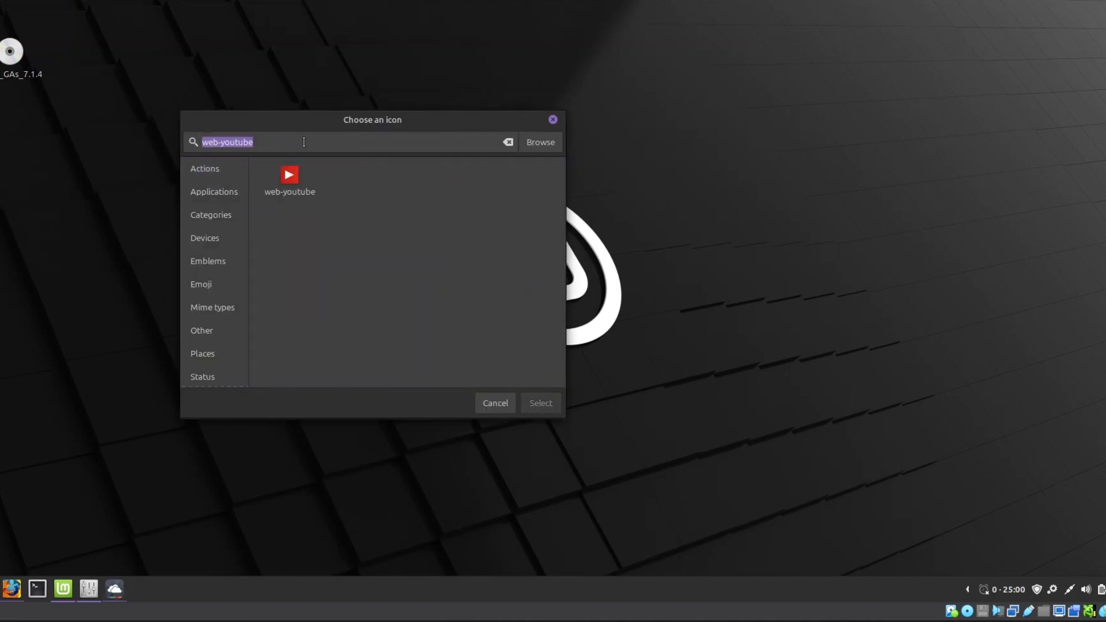
{"action": "type", "text": "you"}
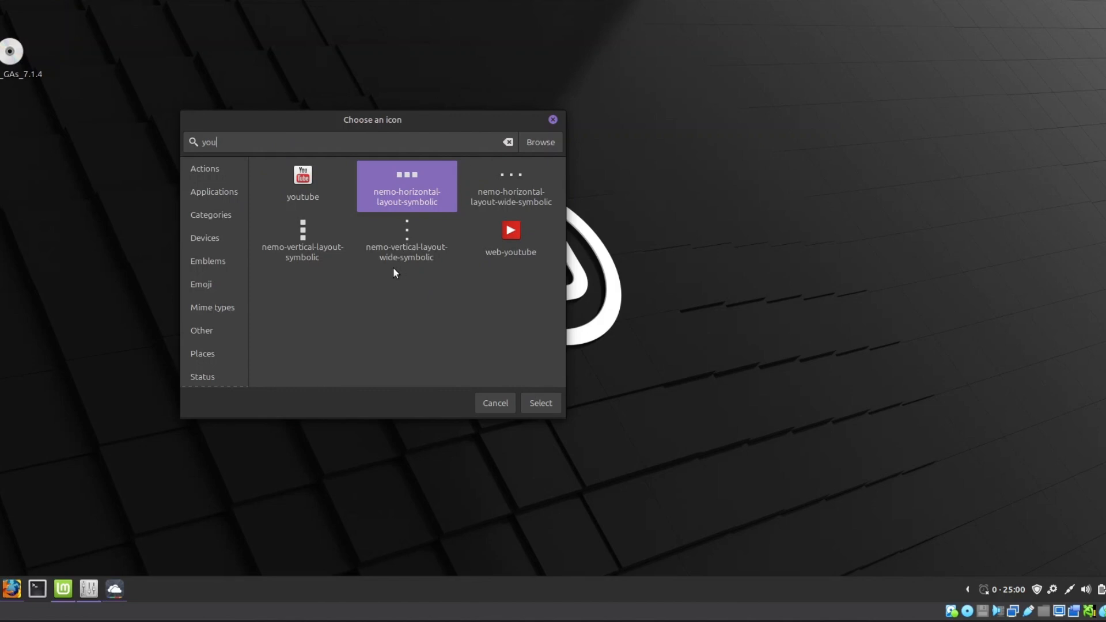
{"action": "left_click", "coordinate": [486, 249]}
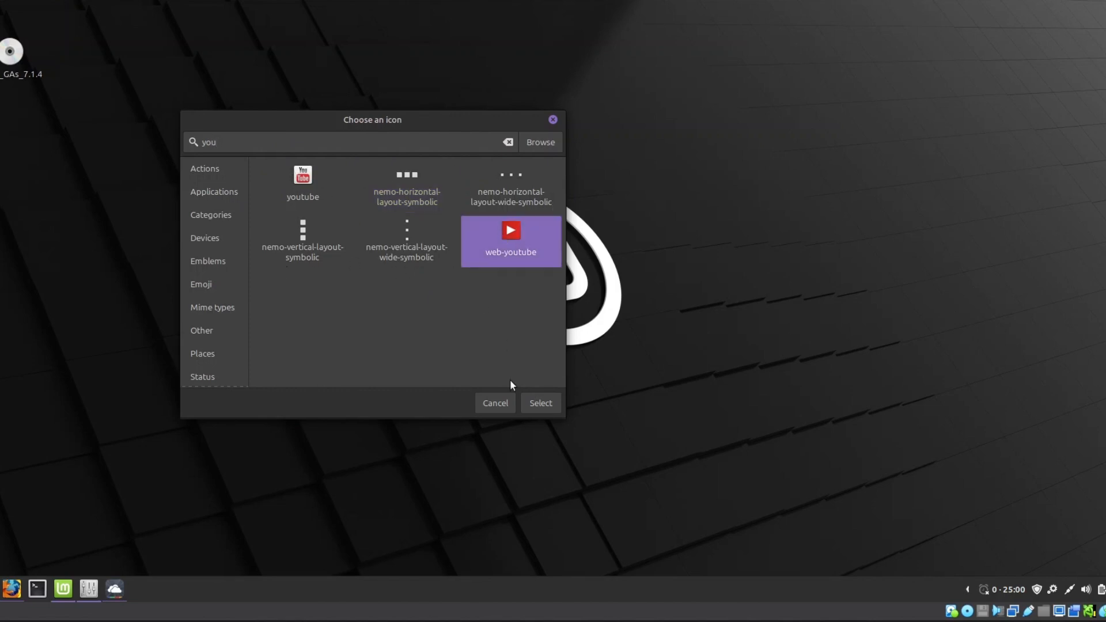
{"action": "left_click", "coordinate": [540, 403]}
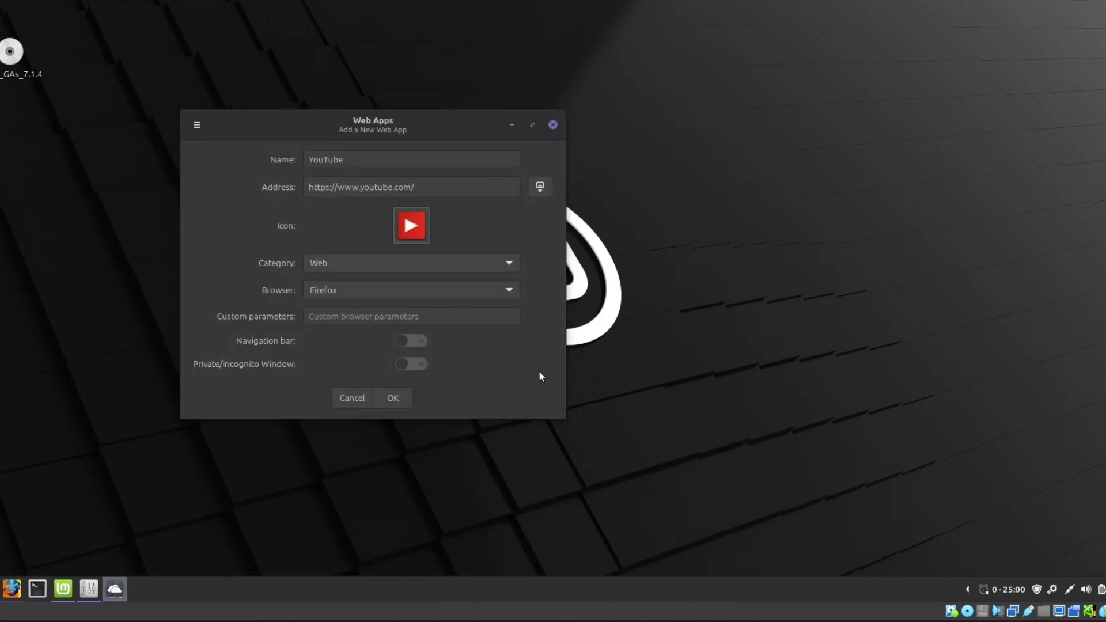
Step: Check the category and browser choices, keep Web and Firefox, and create the YouTube web app
{"action": "left_click", "coordinate": [349, 262]}
{"action": "left_click", "coordinate": [348, 264]}
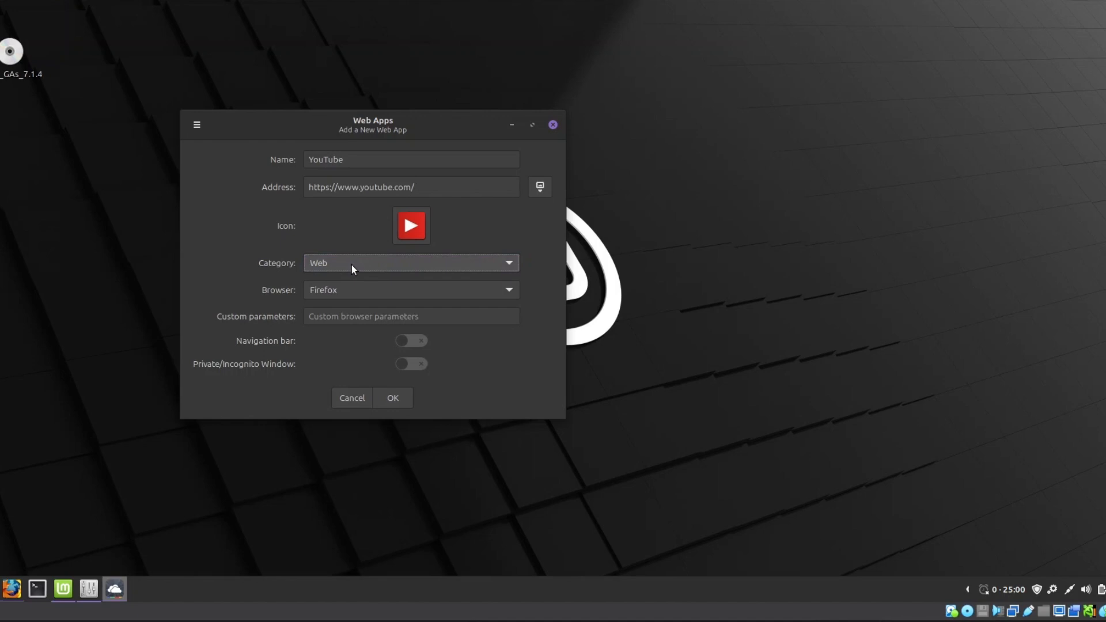
{"action": "left_click", "coordinate": [445, 285]}
{"action": "left_click", "coordinate": [442, 285]}
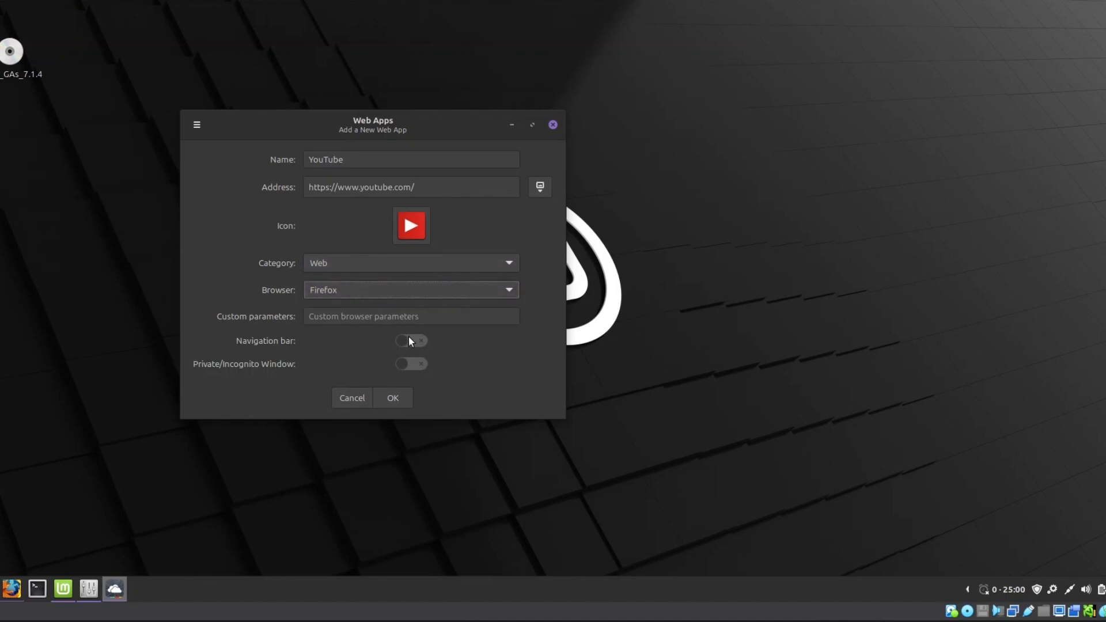
{"action": "left_click", "coordinate": [403, 396]}
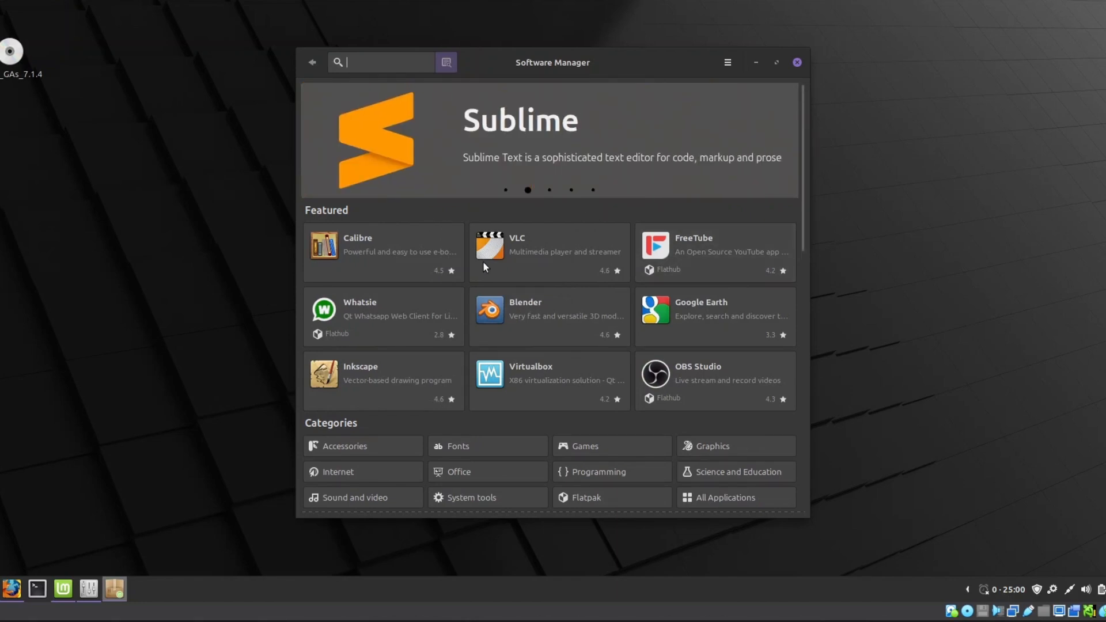
Step: Look through the featured and top-rated software in the Software Manager, and view the Steam package page before returning to the overview
{"action": "scroll", "coordinate": [559, 292], "scroll_direction": "down", "scroll_amount": 1}
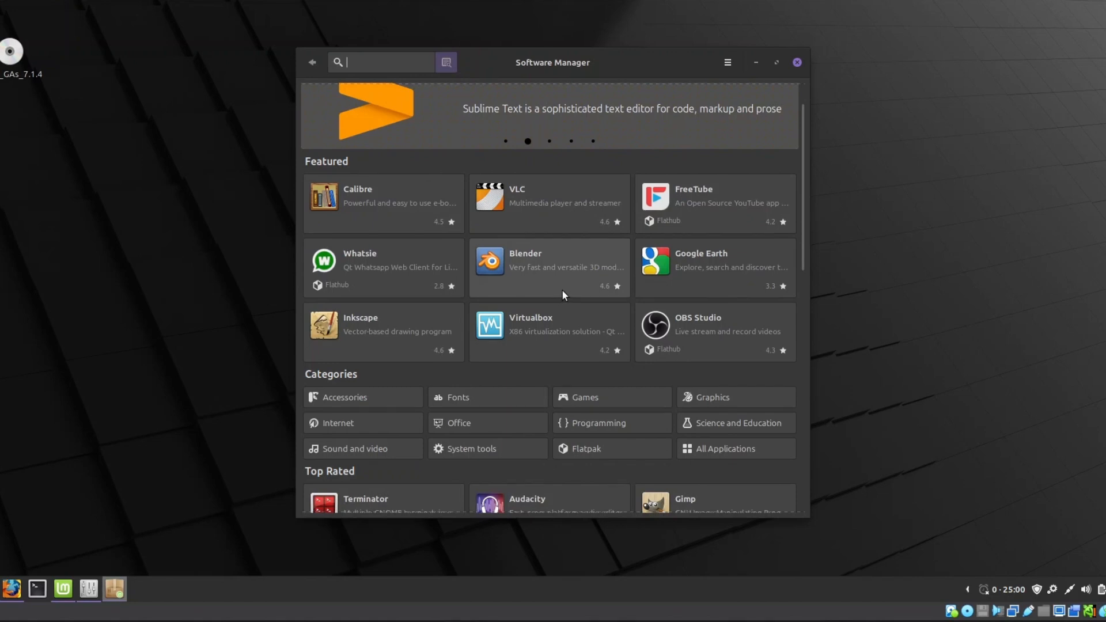
{"action": "scroll", "coordinate": [561, 289], "scroll_direction": "down", "scroll_amount": 3}
{"action": "scroll", "coordinate": [563, 291], "scroll_direction": "down", "scroll_amount": 4}
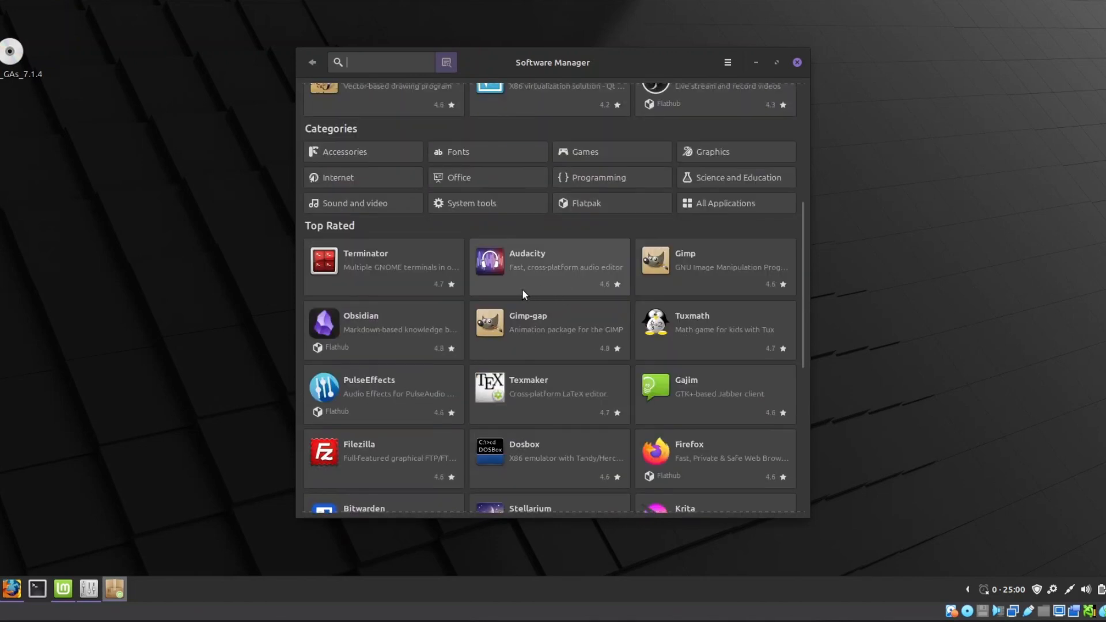
{"action": "scroll", "coordinate": [487, 352], "scroll_direction": "up", "scroll_amount": 8}
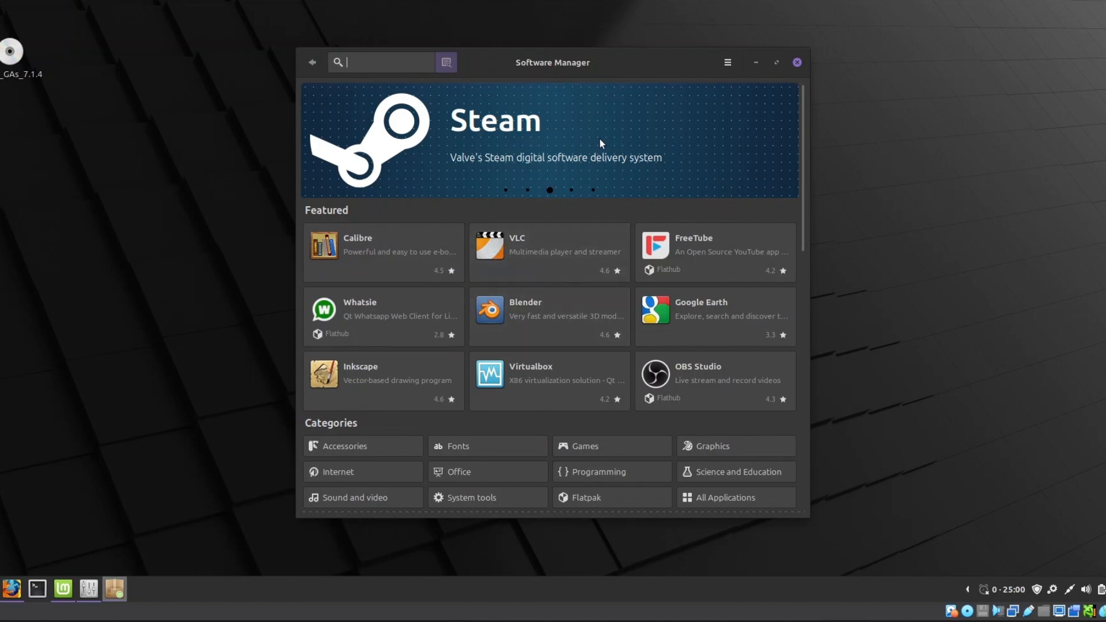
{"action": "left_click", "coordinate": [577, 147]}
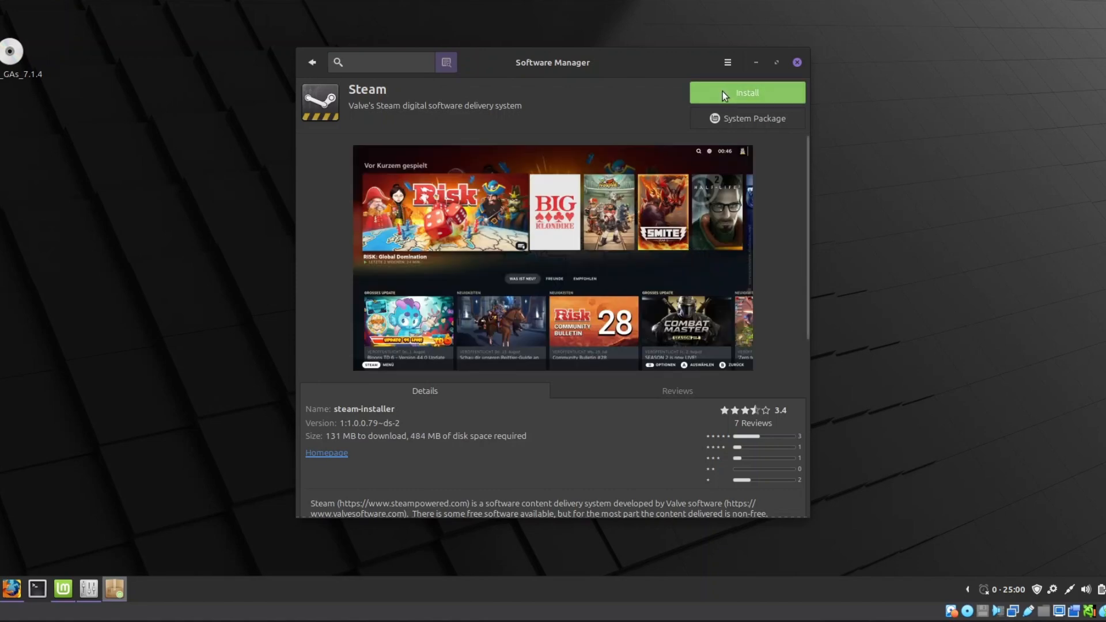
{"action": "left_click", "coordinate": [316, 60]}
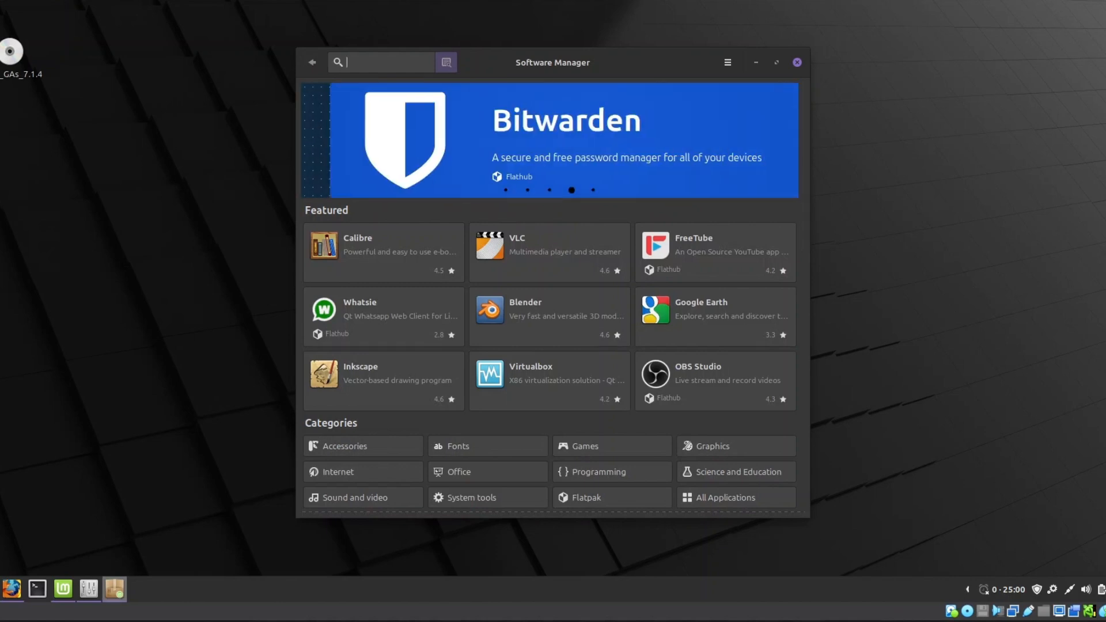
Step: Find and open Online Accounts, and bring its window forward to view the available providers
{"action": "key", "text": "super"}
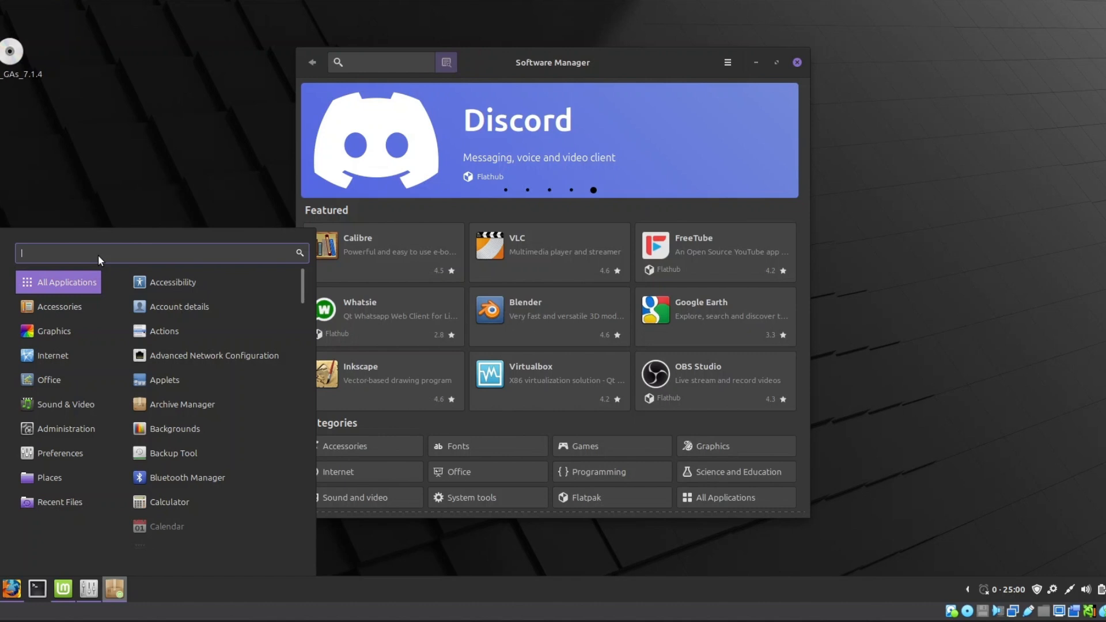
{"action": "type", "text": "onl"}
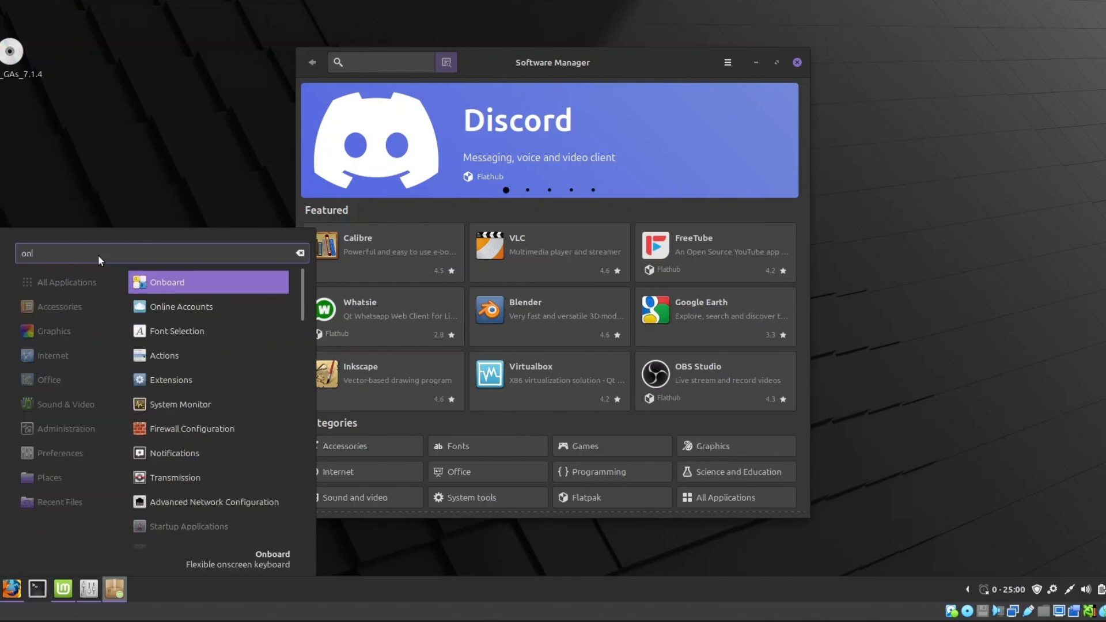
{"action": "type", "text": "ine"}
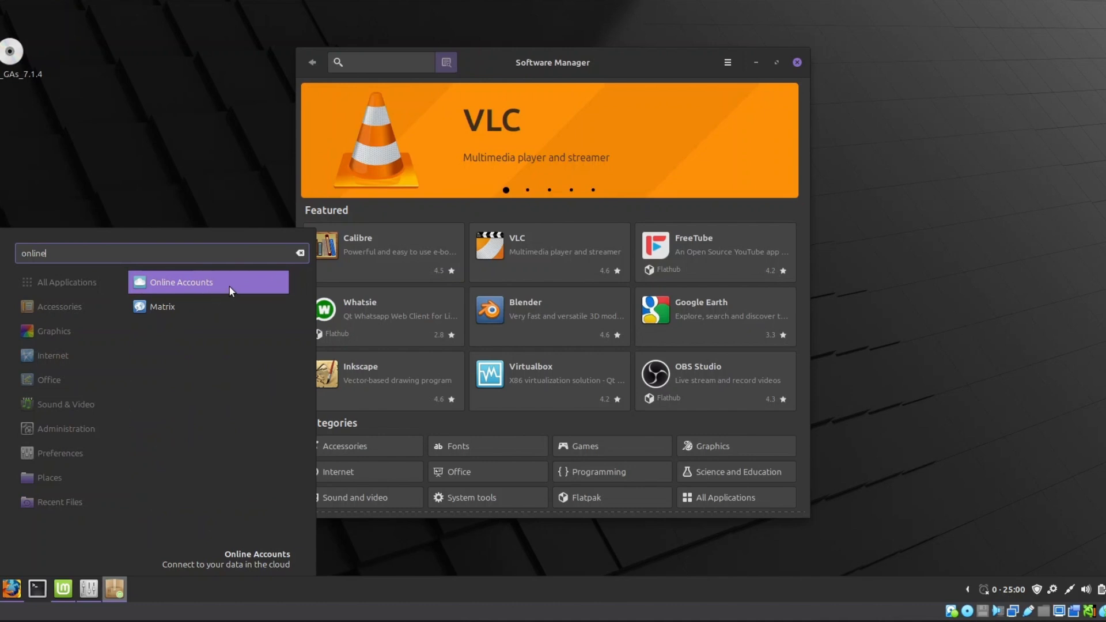
{"action": "left_click", "coordinate": [211, 284]}
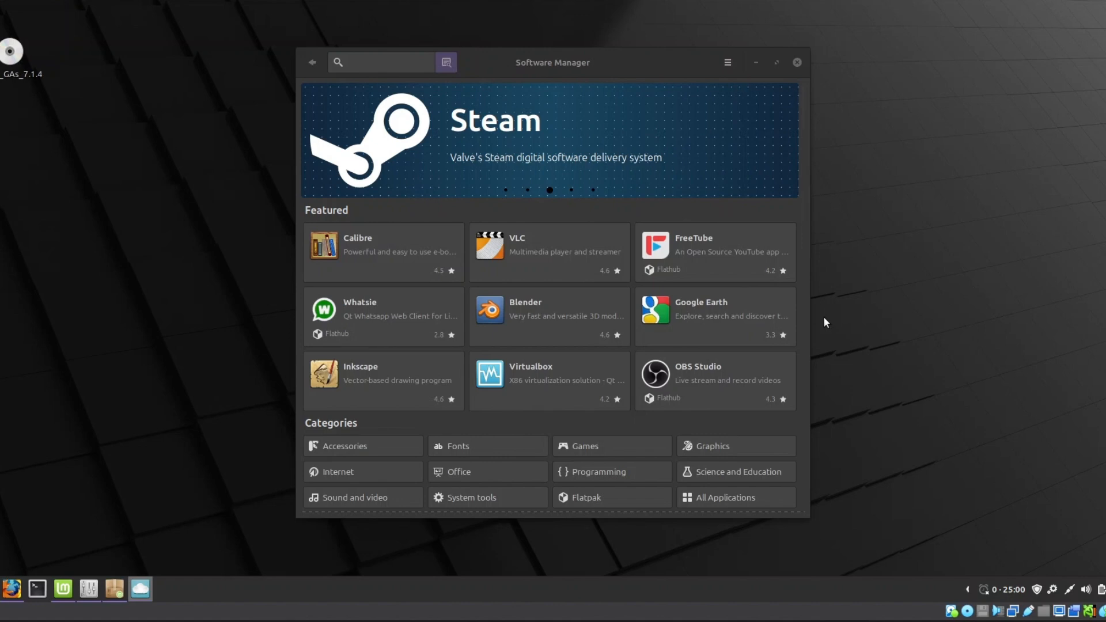
{"action": "left_click", "coordinate": [139, 590]}
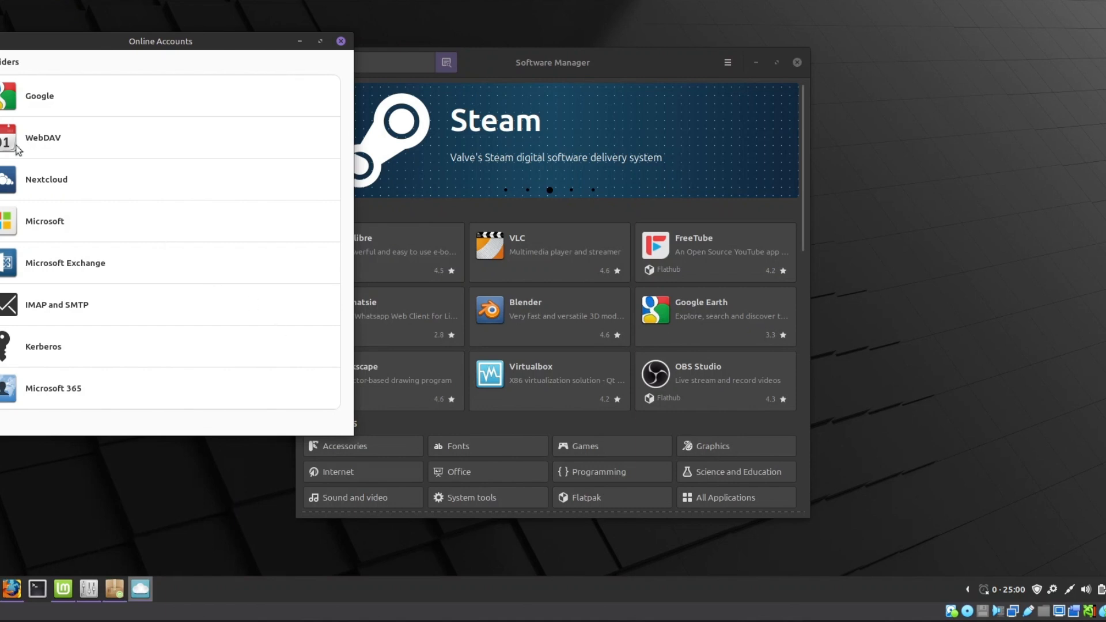
Step: Look at the Google account sign-in option, dismiss it without signing in, and close Online Accounts
{"action": "left_click", "coordinate": [74, 103]}
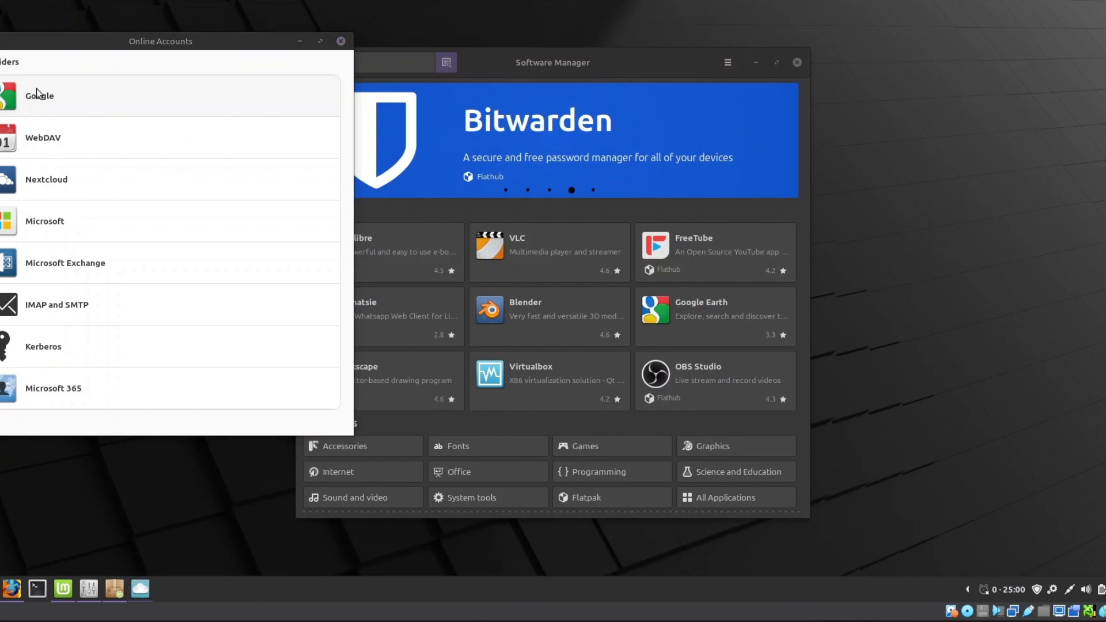
{"action": "left_click", "coordinate": [273, 115]}
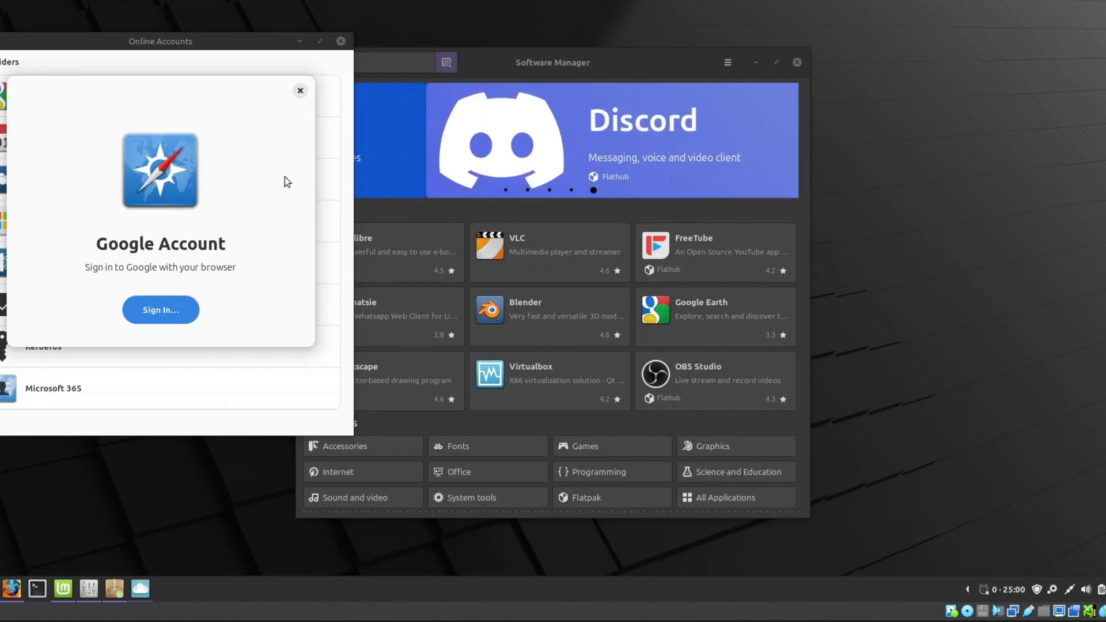
{"action": "left_click", "coordinate": [301, 93]}
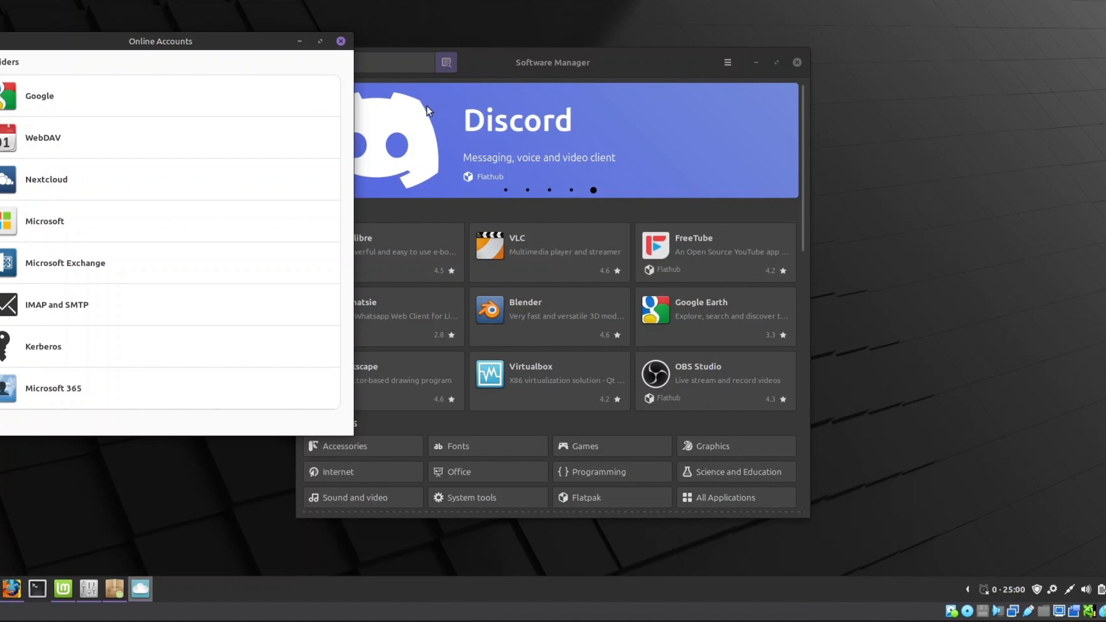
{"action": "left_click", "coordinate": [340, 41]}
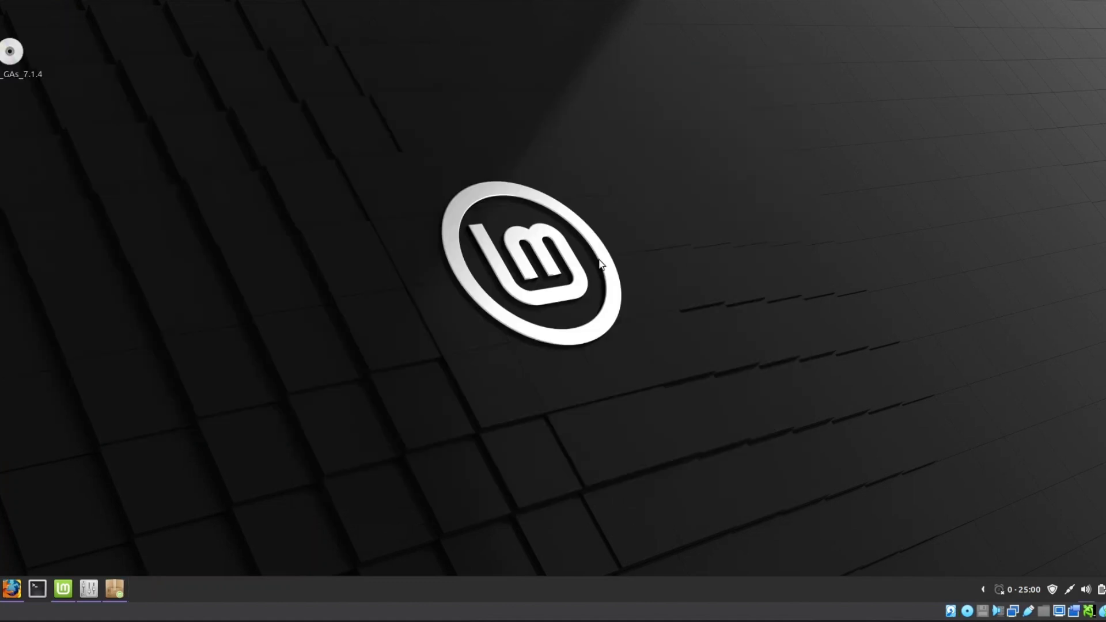